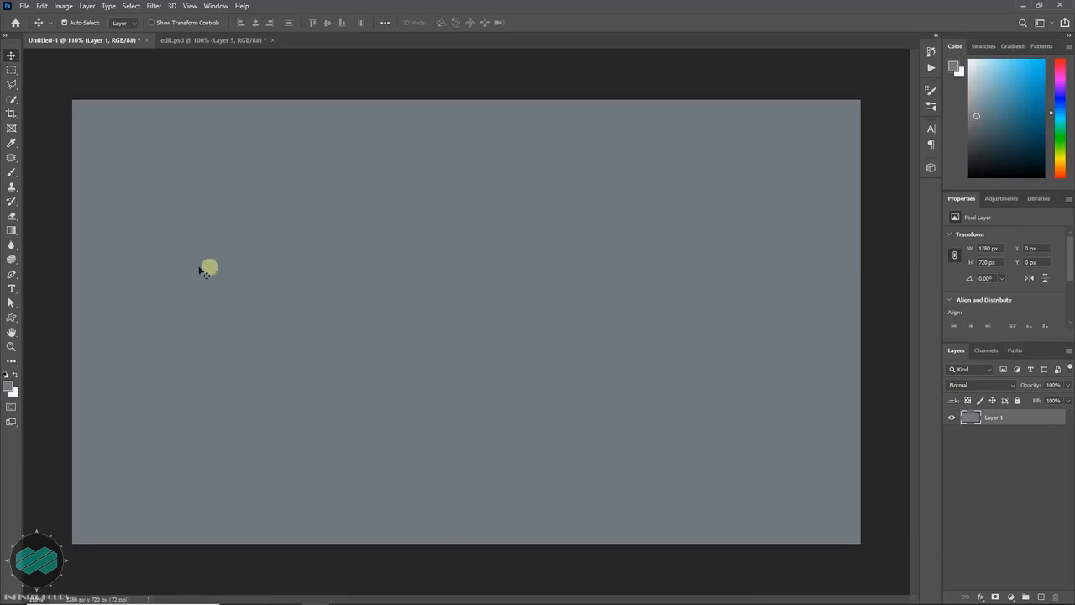
- Activate the Gradient tool and load the Purple_20 preset from the Purples group
click(13, 231)
right_click(14, 234)
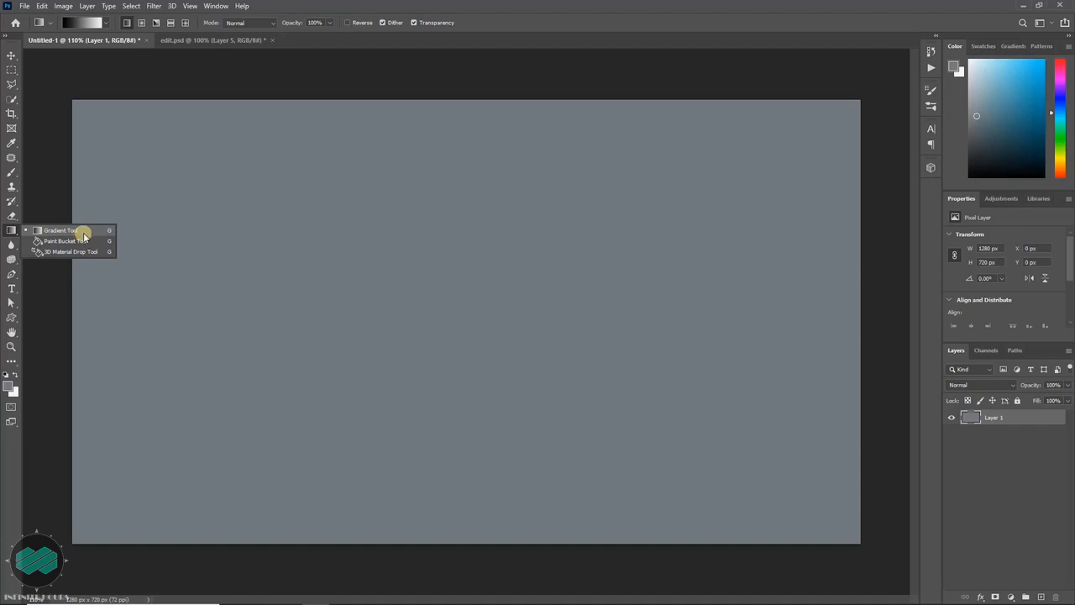
click(84, 236)
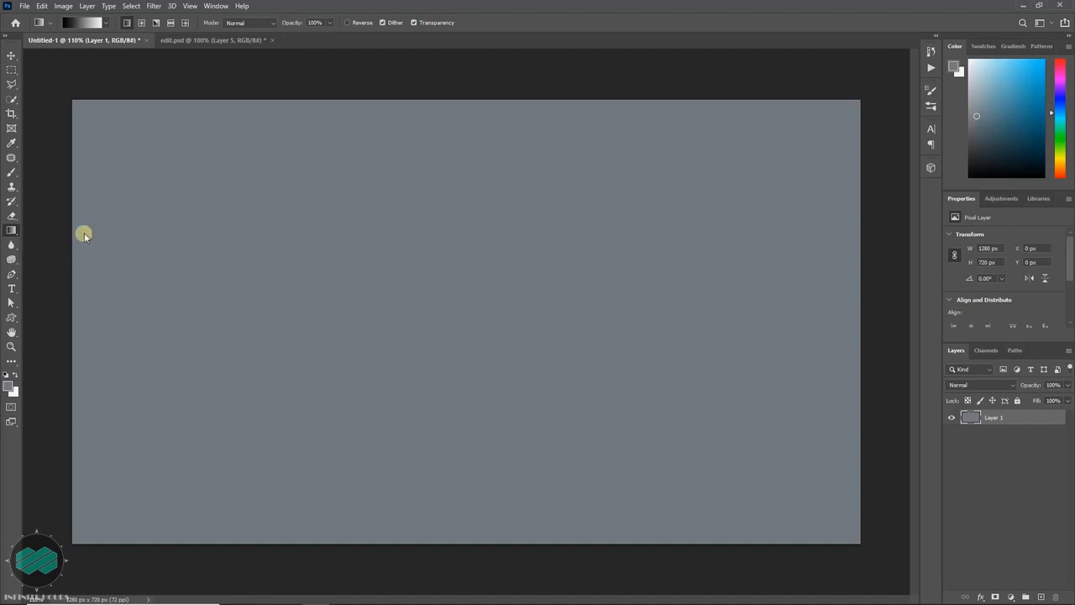
click(84, 24)
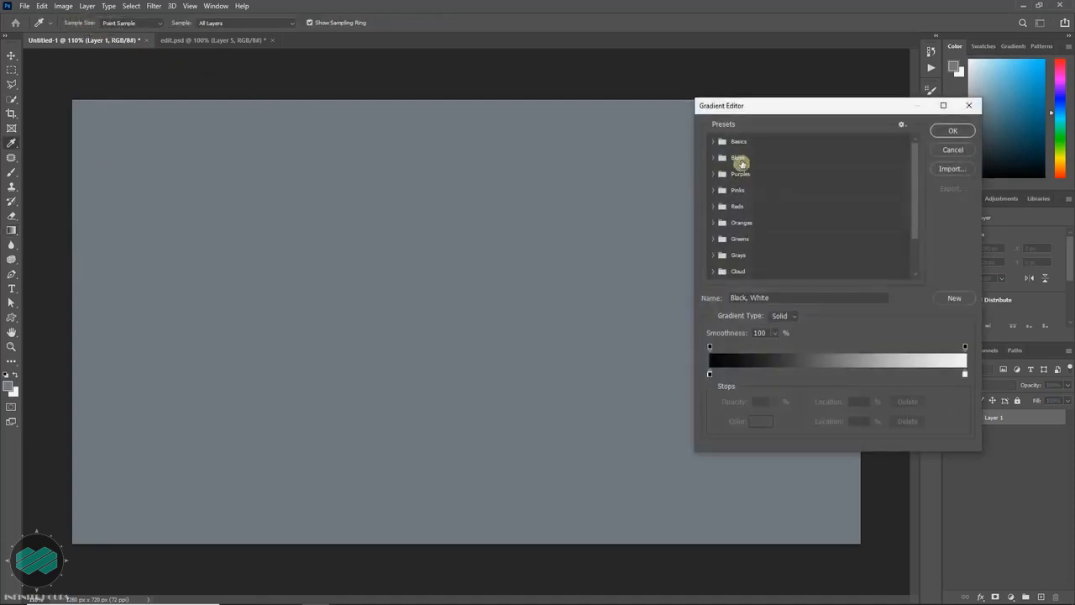
click(712, 158)
click(712, 158)
click(711, 174)
click(711, 174)
click(711, 190)
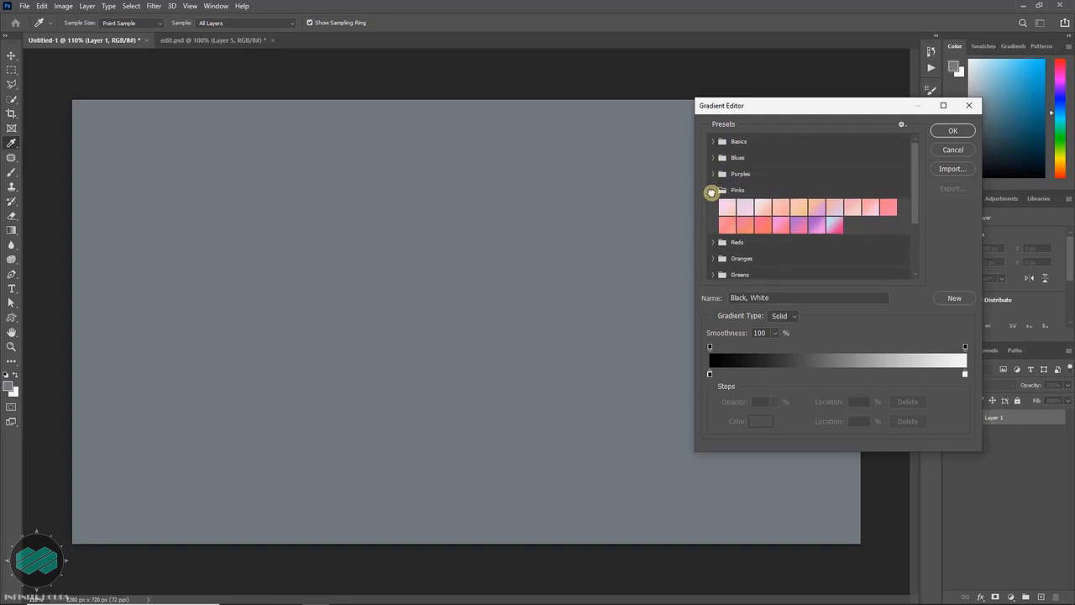
click(712, 191)
click(712, 175)
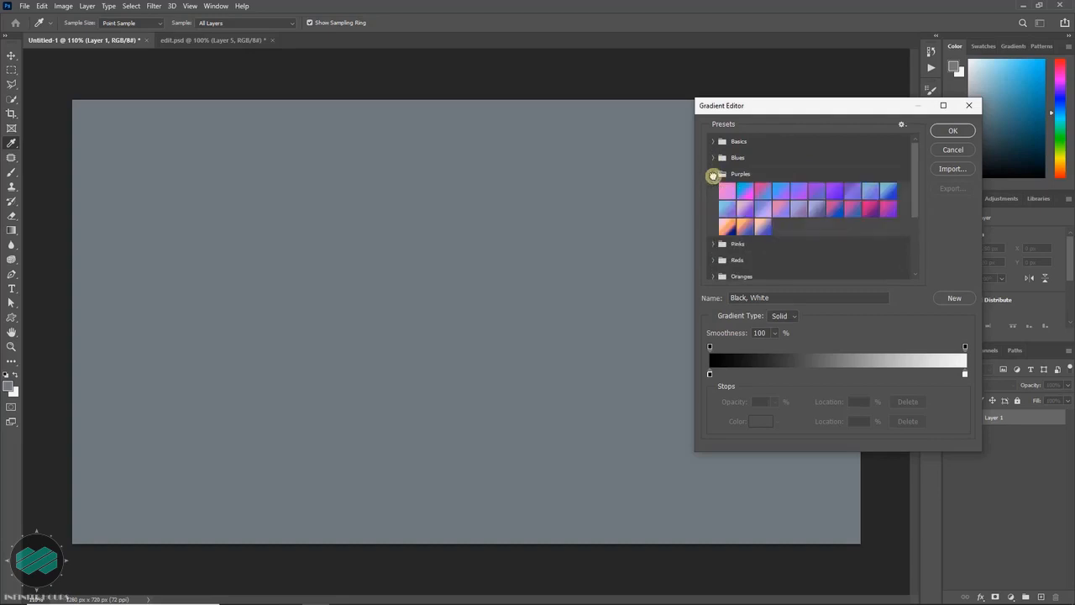
click(888, 209)
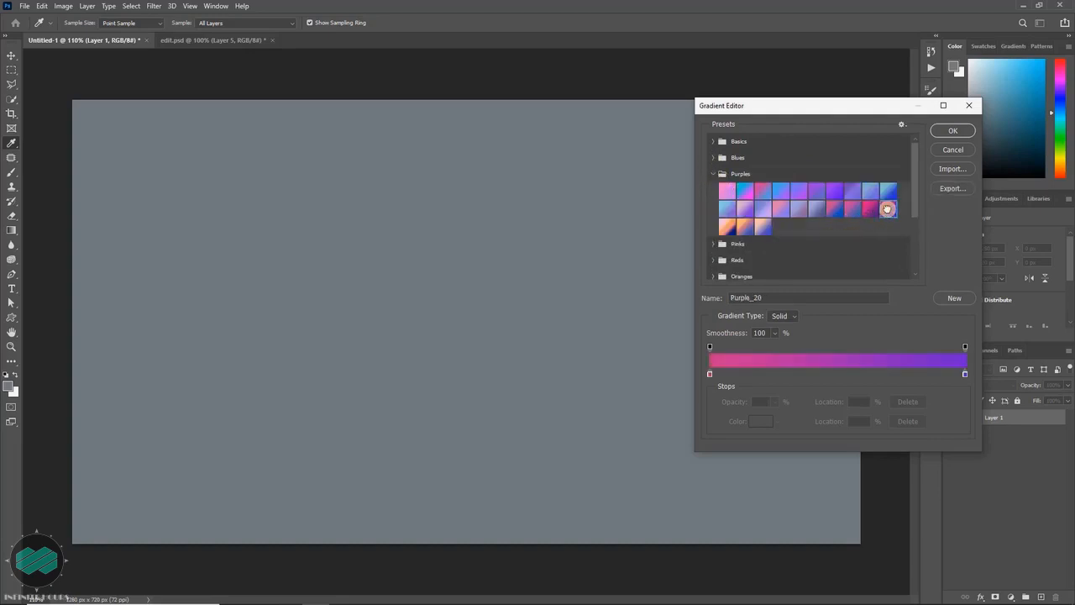
click(952, 131)
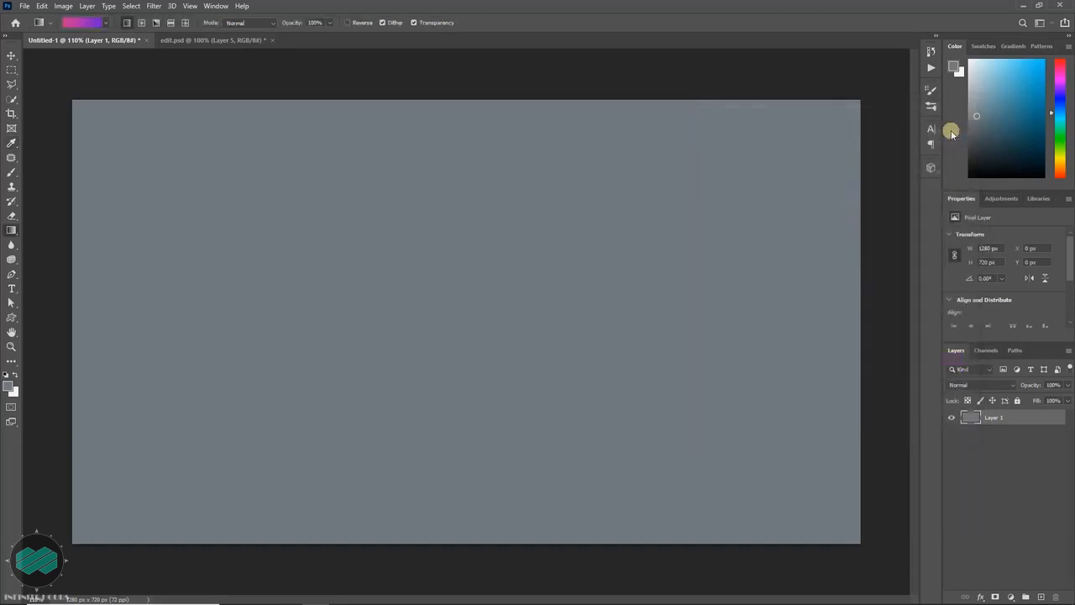
- Fill Layer 1 with several linear gradients of different directions and lengths, ending with a long one running left to right across the canvas
drag(199, 232, 516, 319)
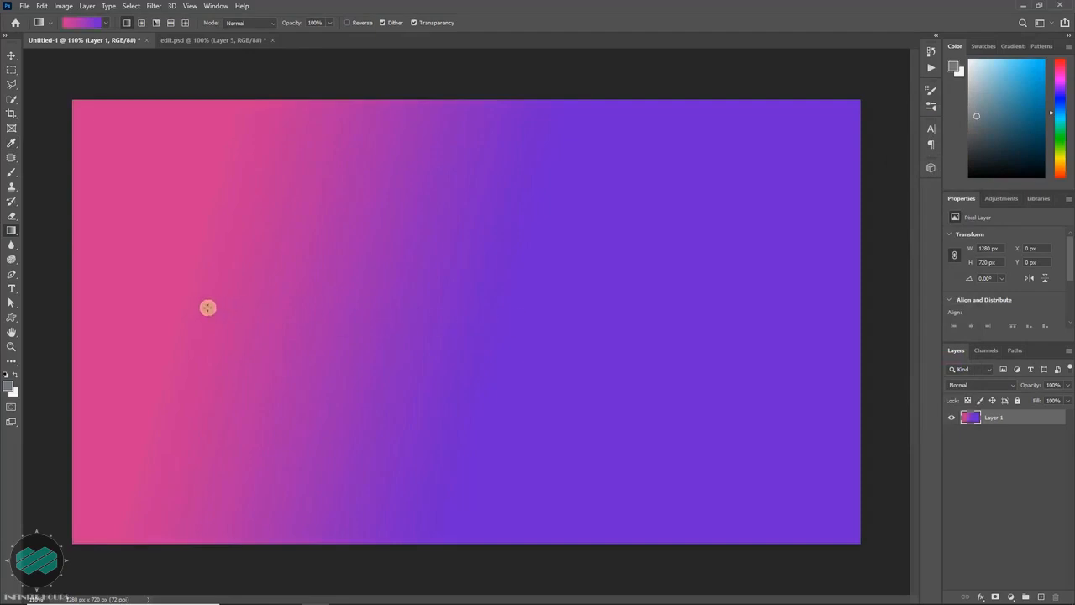
drag(186, 352, 246, 245)
drag(461, 432, 485, 241)
drag(645, 285, 473, 202)
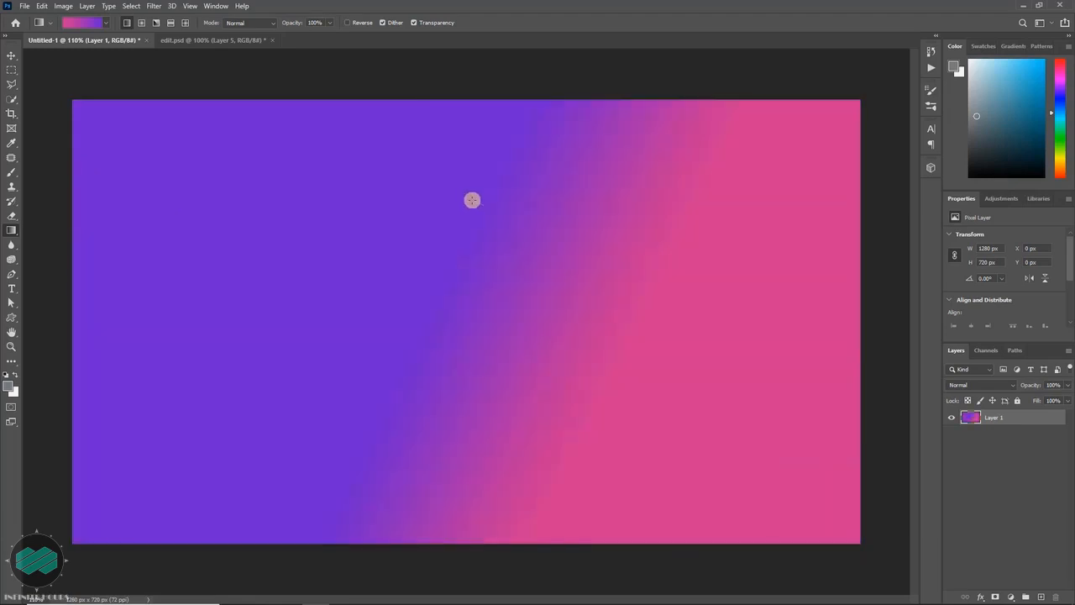
drag(385, 208, 185, 300)
drag(350, 284, 291, 366)
drag(498, 244, 513, 285)
drag(186, 416, 710, 328)
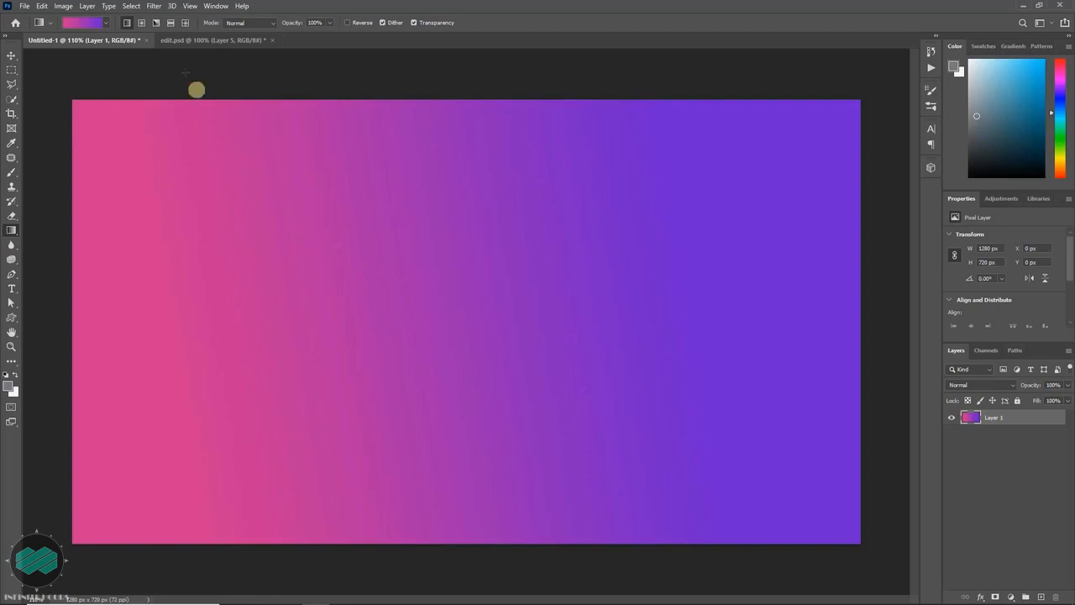
- Fill Layer 1 with a radial gradient and with a series of angle gradients starting from different points and directions
click(142, 24)
drag(122, 186, 541, 289)
click(156, 23)
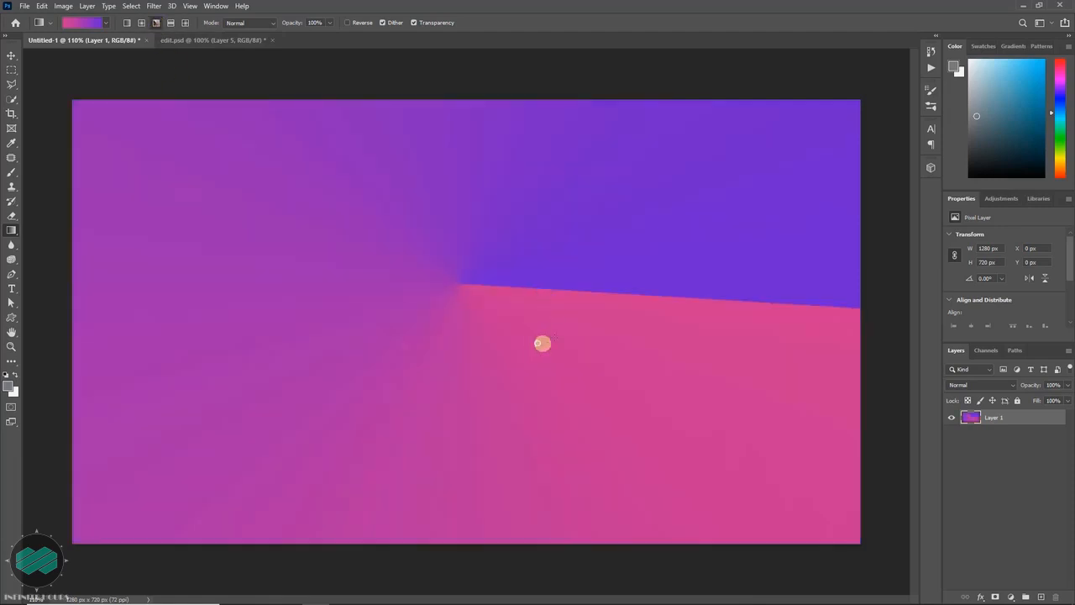
drag(542, 343, 643, 281)
drag(571, 270, 490, 209)
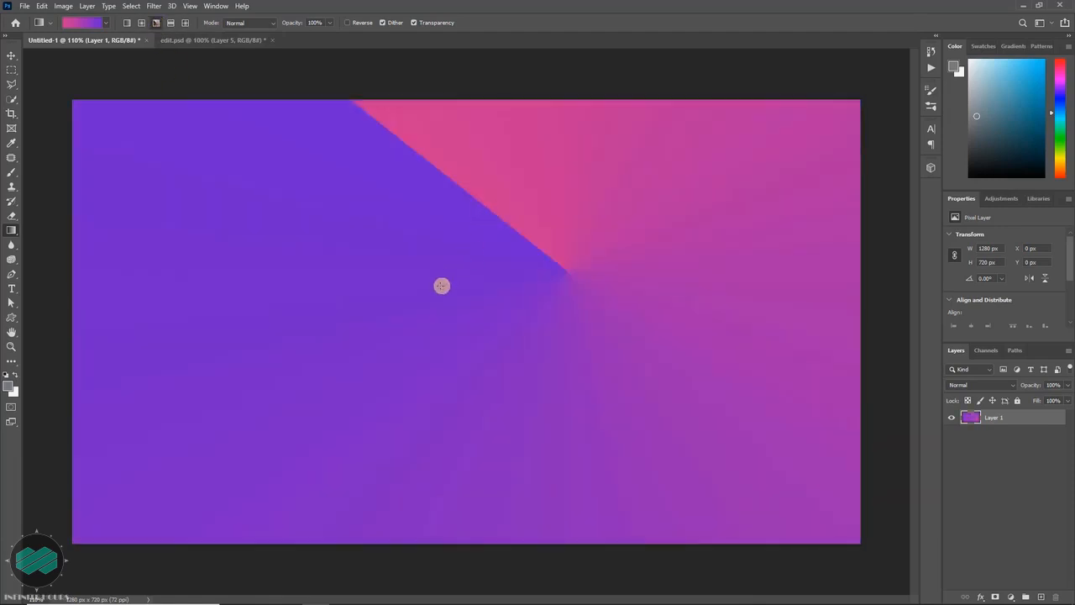
drag(442, 285, 391, 288)
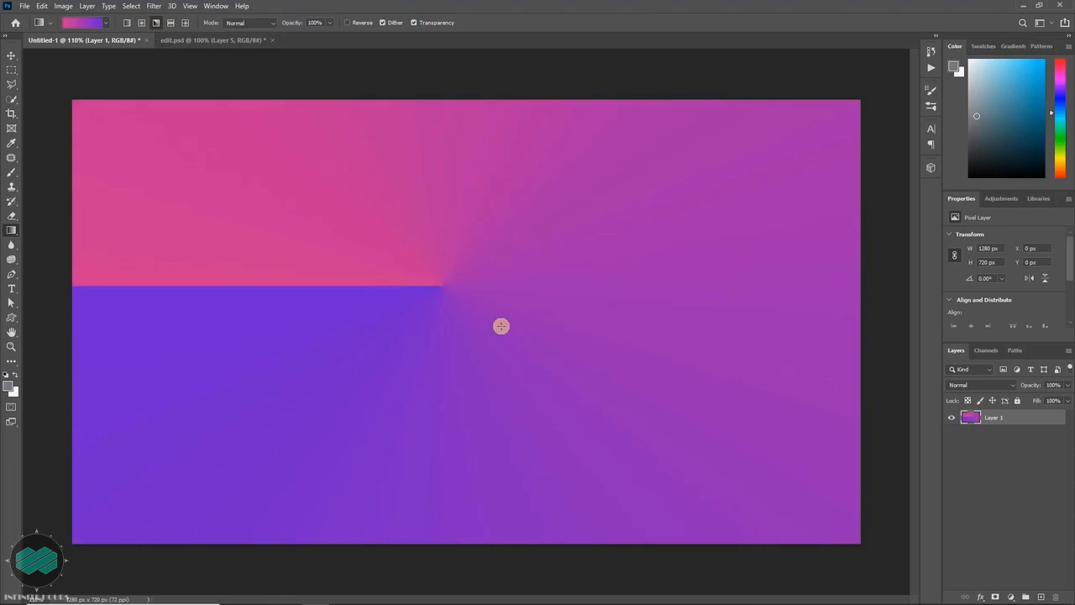
drag(500, 326, 625, 326)
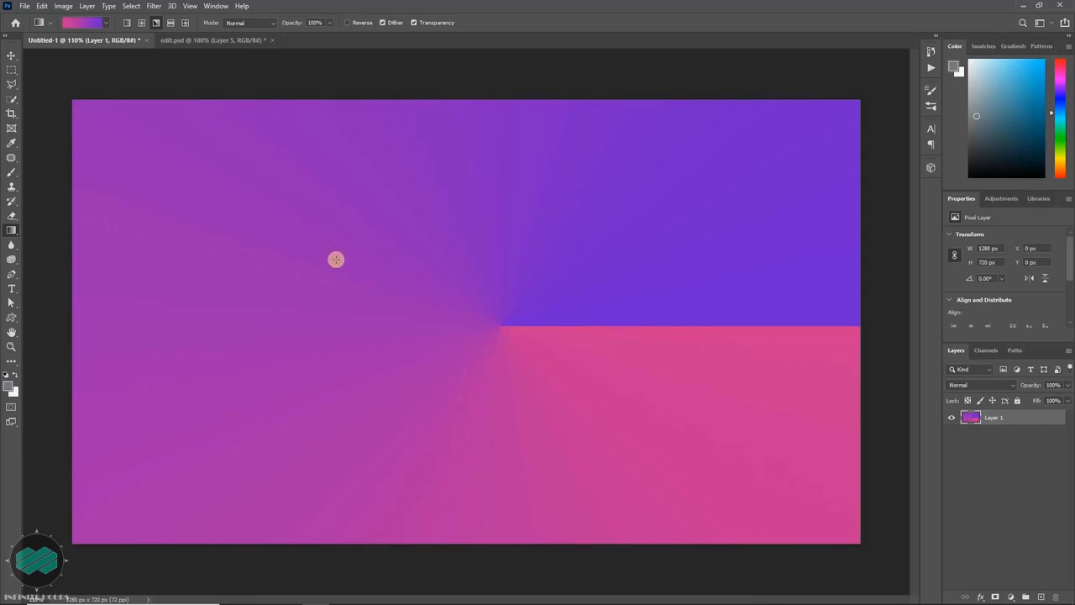
drag(336, 260, 342, 399)
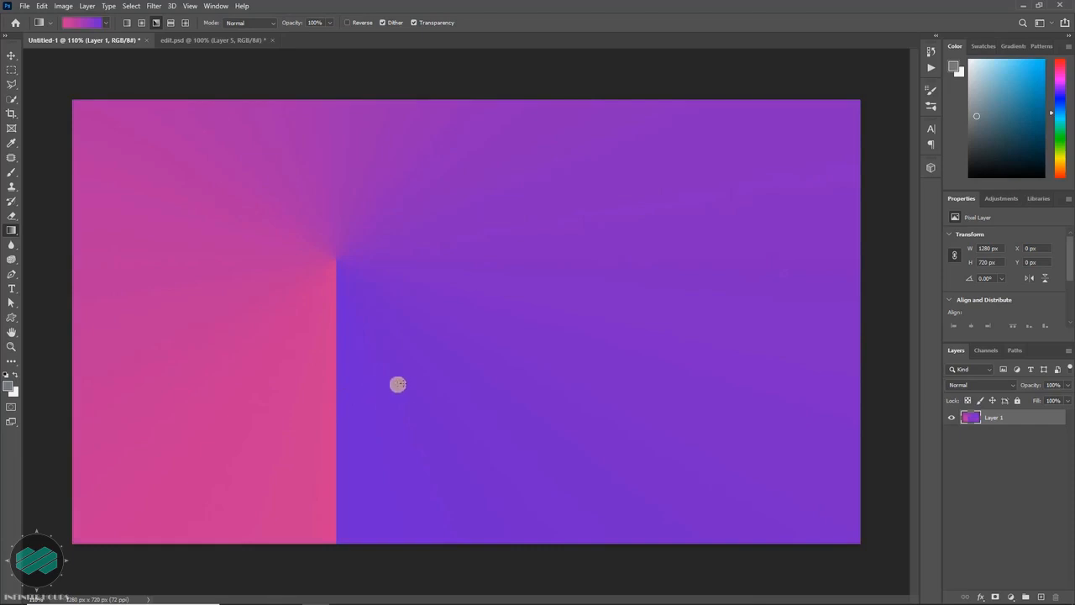
drag(393, 383, 501, 356)
drag(519, 291, 624, 243)
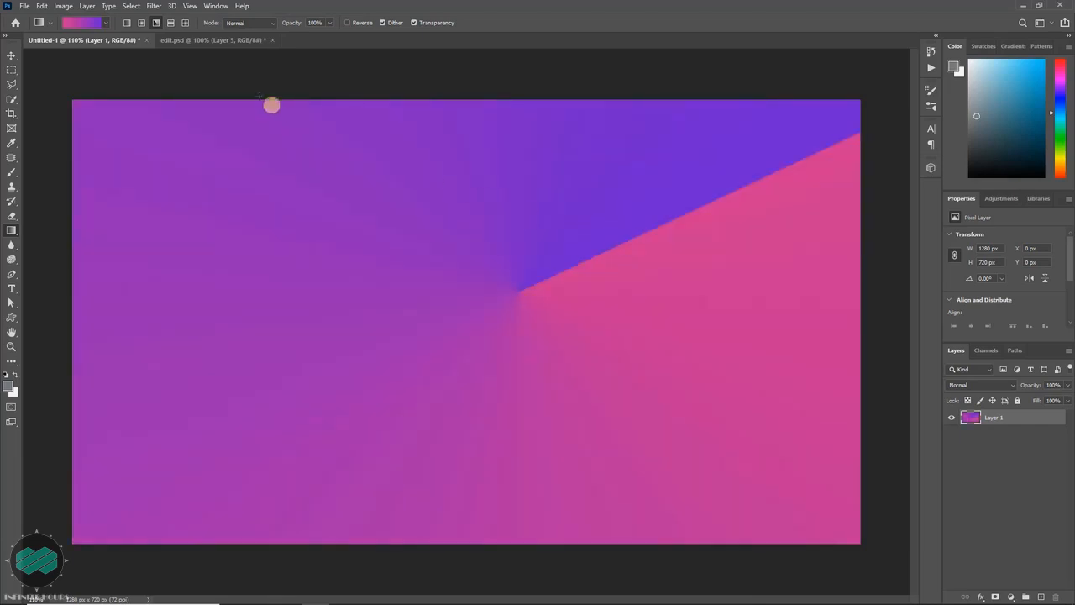
- Fill Layer 1 with reflected gradients in horizontal and vertical directions, ending with a vertical pink band left of the canvas centre
click(171, 23)
drag(125, 190, 272, 211)
drag(310, 204, 400, 200)
drag(451, 265, 709, 300)
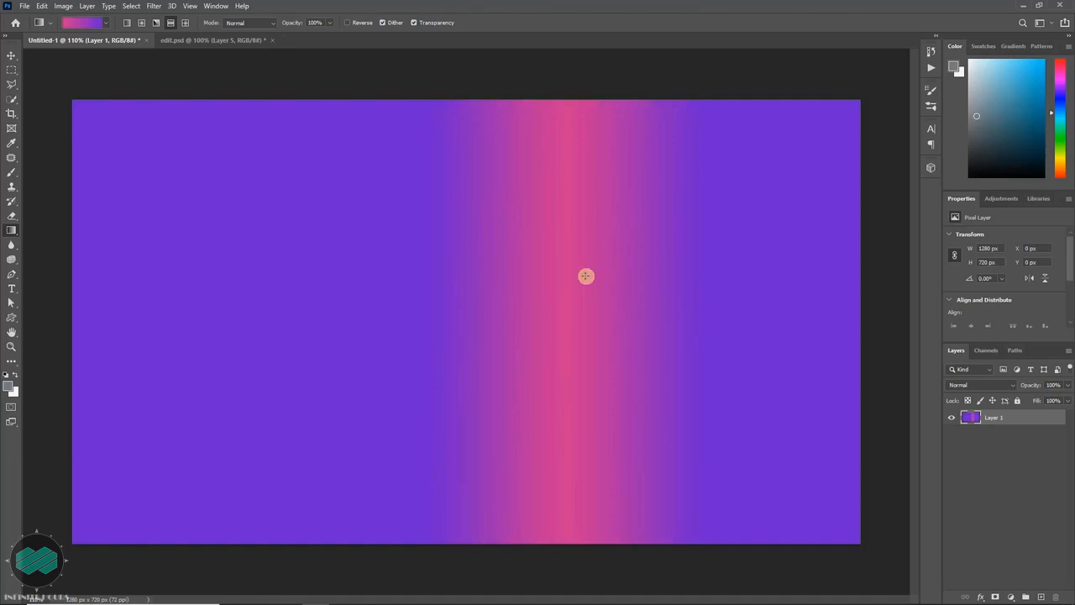
drag(294, 364, 287, 210)
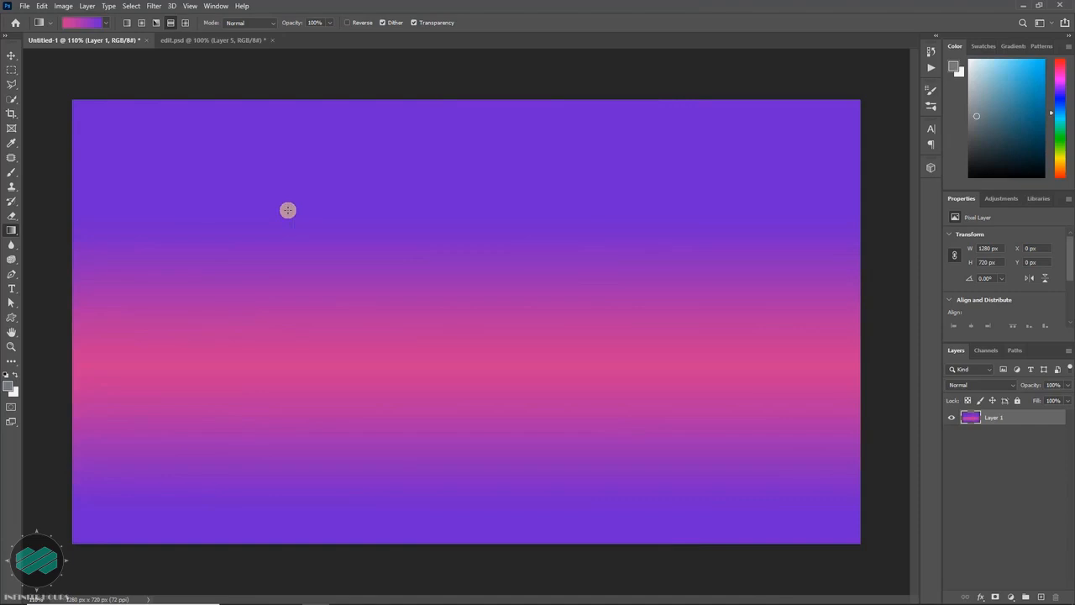
mouse_move(283, 216)
mouse_down()
mouse_move(346, 229)
mouse_move(579, 228)
mouse_up()
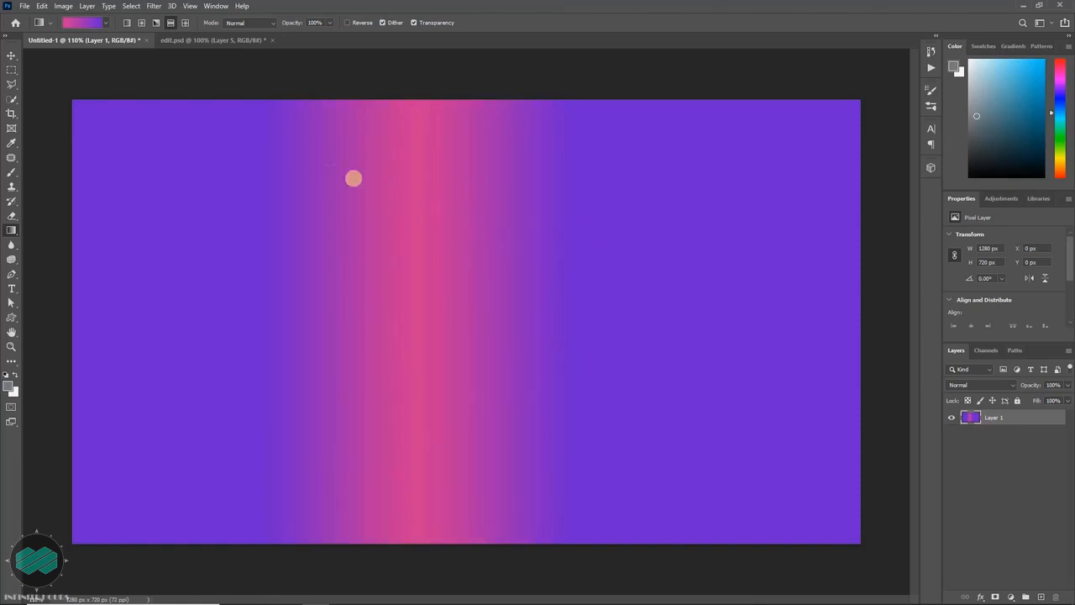
- Switch to the diamond gradient style and draw several diamonds, ending with a small one in the upper part of the canvas
click(185, 23)
mouse_move(136, 181)
mouse_down()
mouse_move(186, 210)
mouse_move(395, 242)
mouse_up()
drag(420, 229, 455, 223)
drag(368, 178, 333, 164)
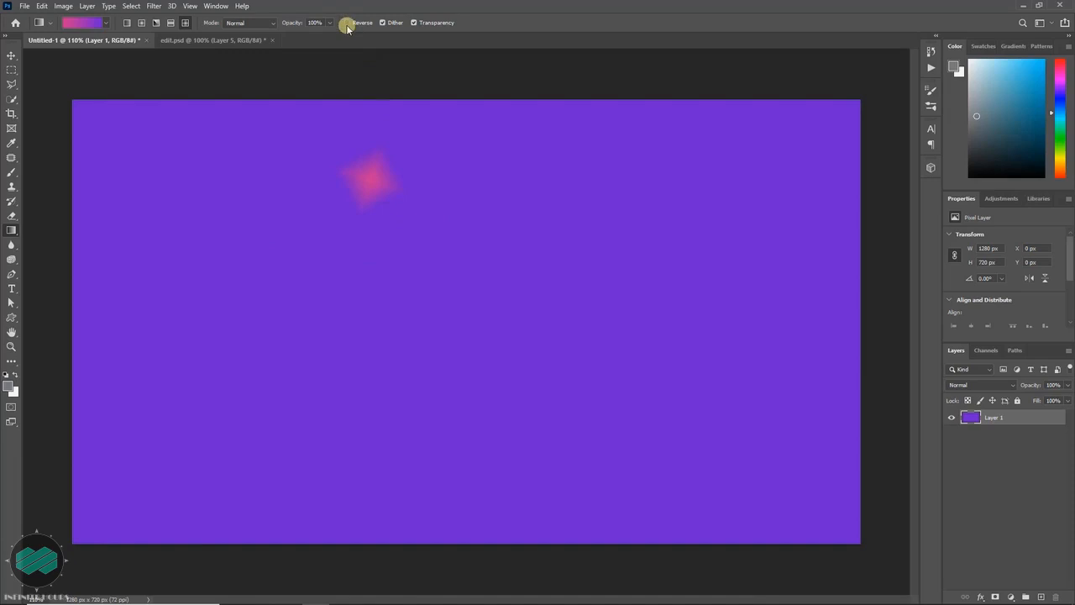
- Draw several diamond gradients with the colours reversed, ending with a small purple diamond on pink at the canvas's right side
drag(197, 168, 233, 190)
drag(291, 211, 465, 220)
drag(490, 213, 660, 197)
drag(643, 247, 597, 271)
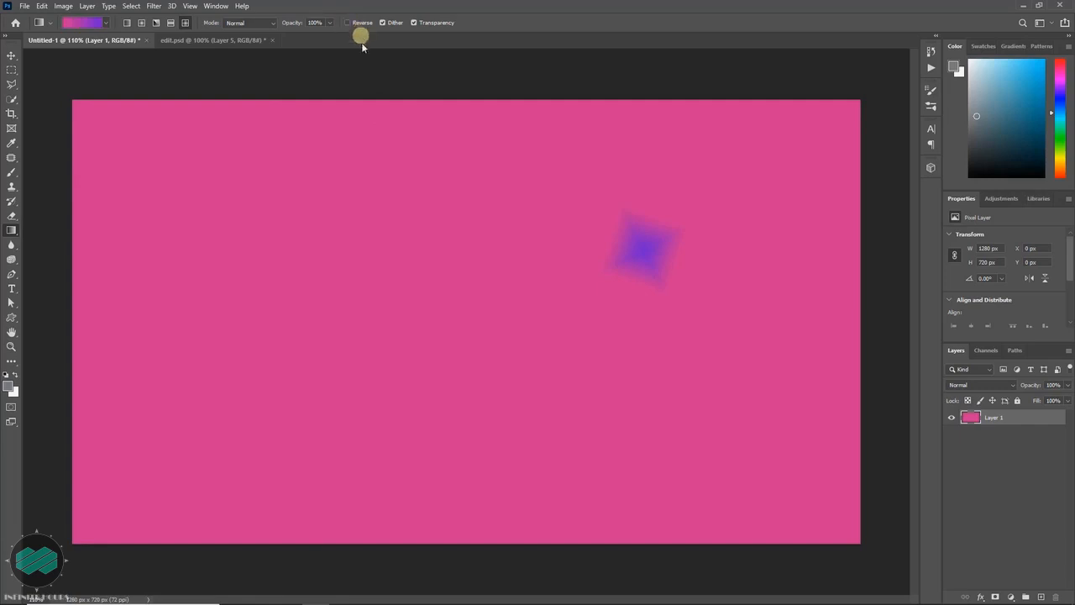
- Edit the gradient and change its starting colour stop from pink to light green a7ee53
click(83, 24)
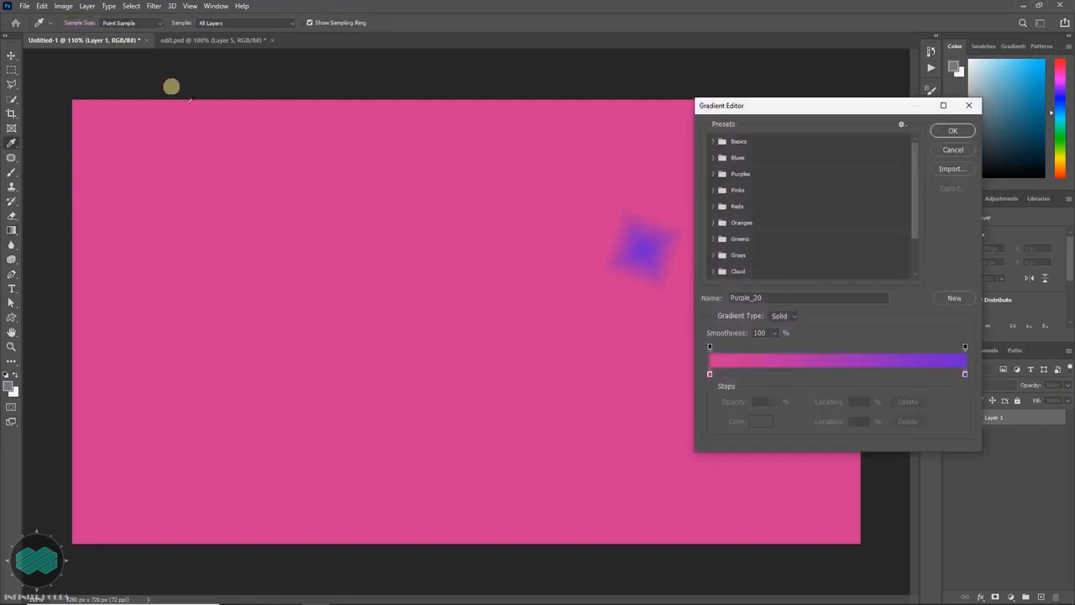
click(710, 374)
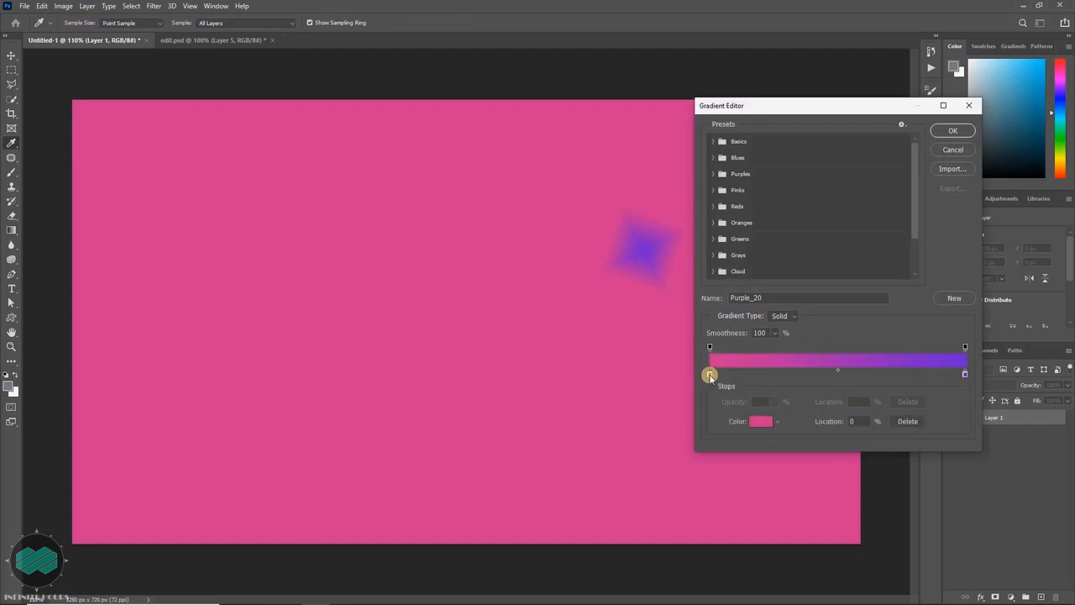
click(758, 421)
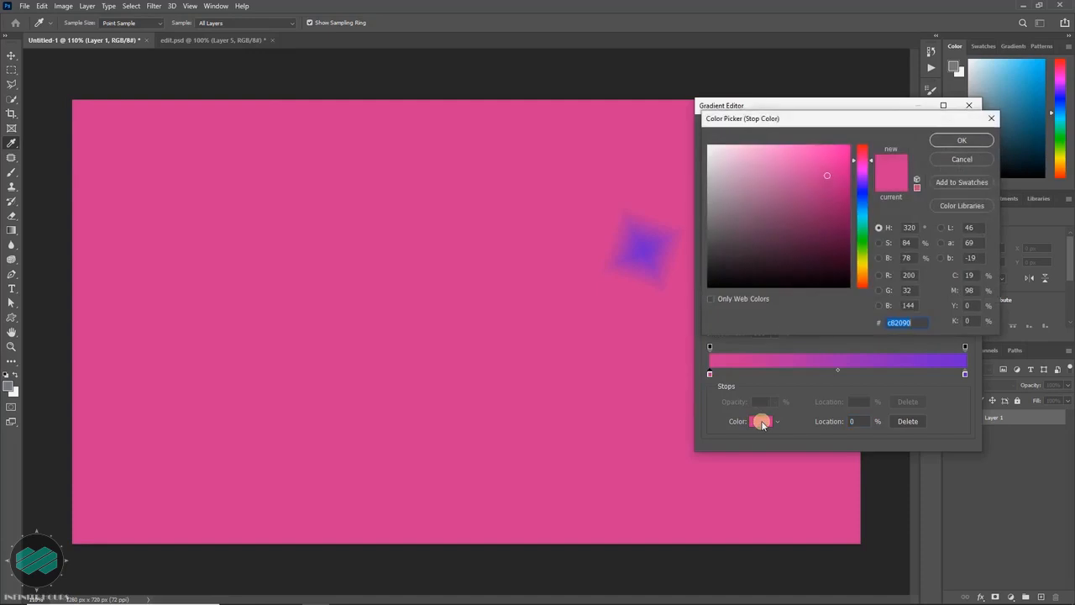
drag(865, 265, 864, 252)
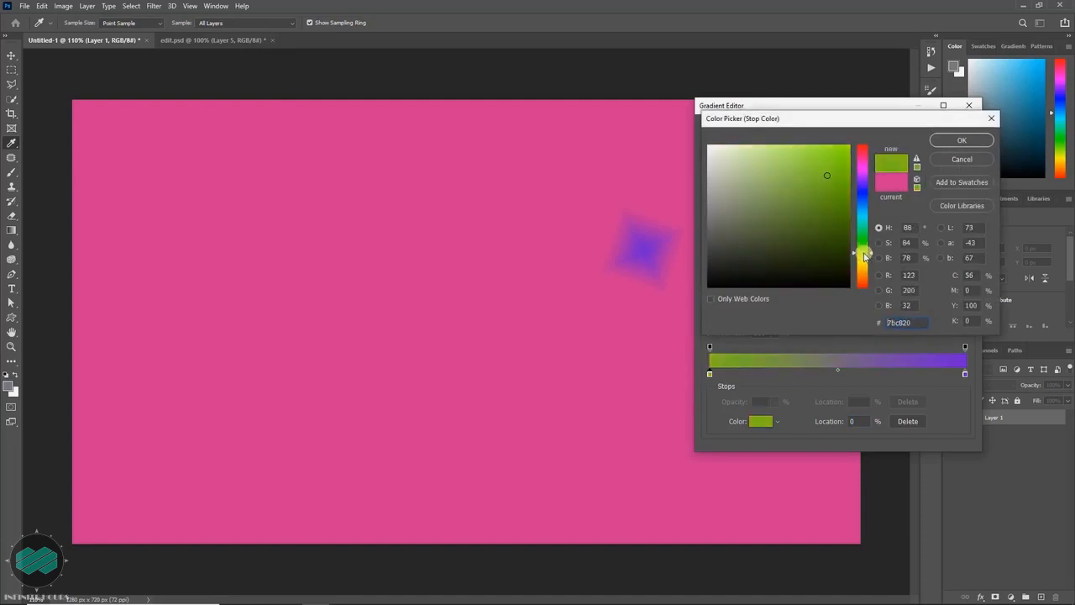
click(801, 154)
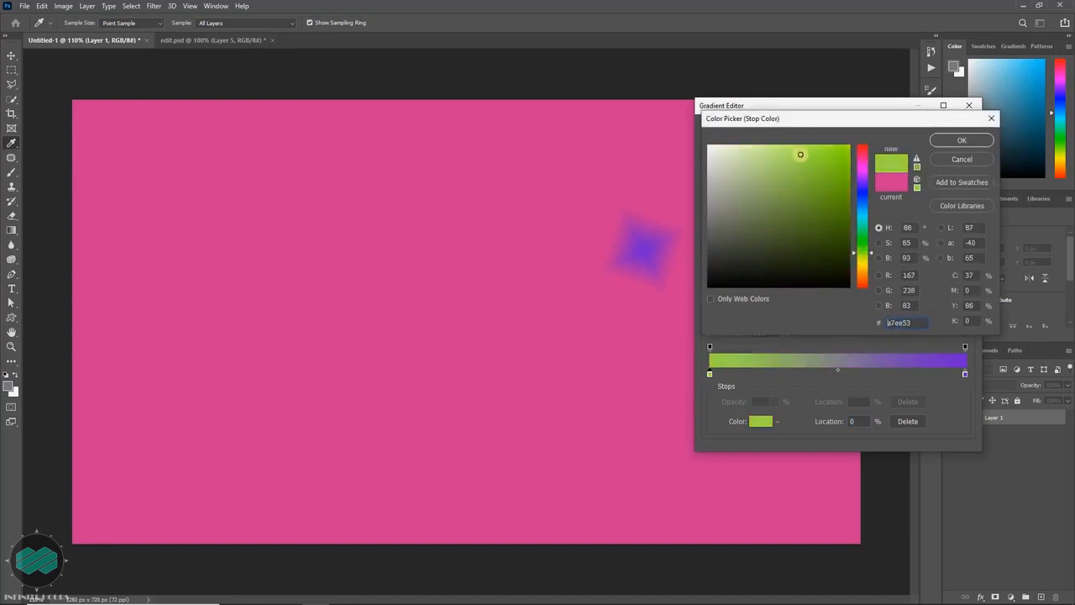
click(962, 140)
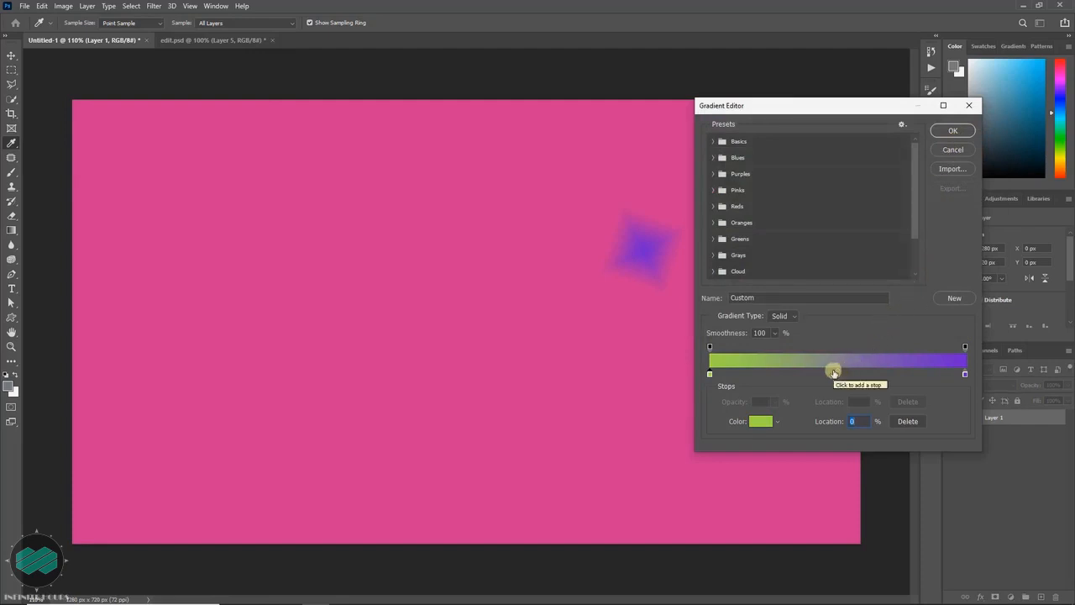
- Add a colour stop at 48% in the gradient and set its colour to light blue 45ccee
click(833, 372)
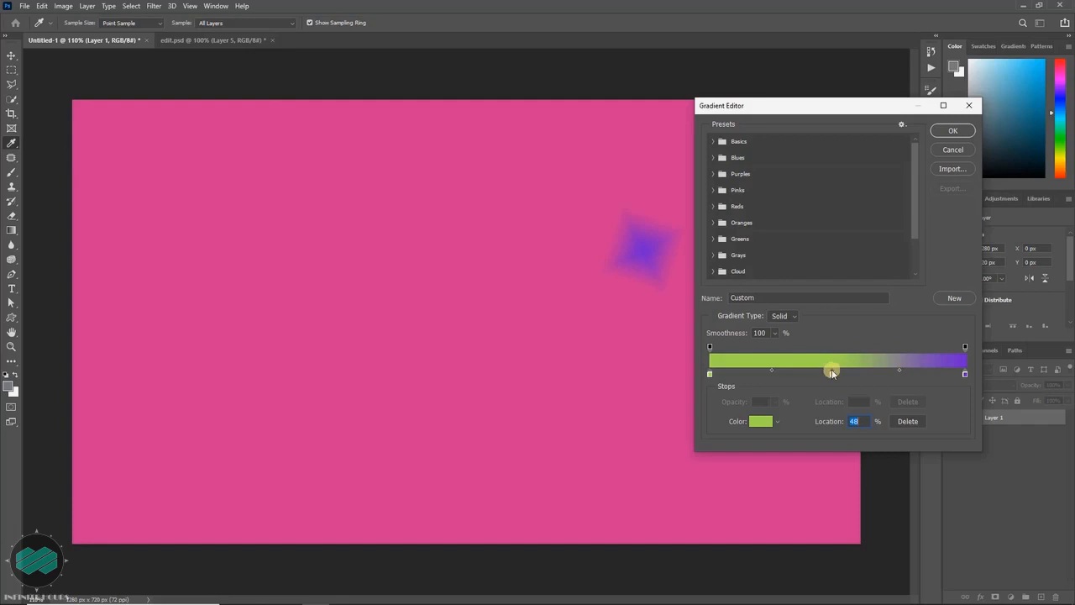
click(762, 421)
drag(855, 259, 862, 210)
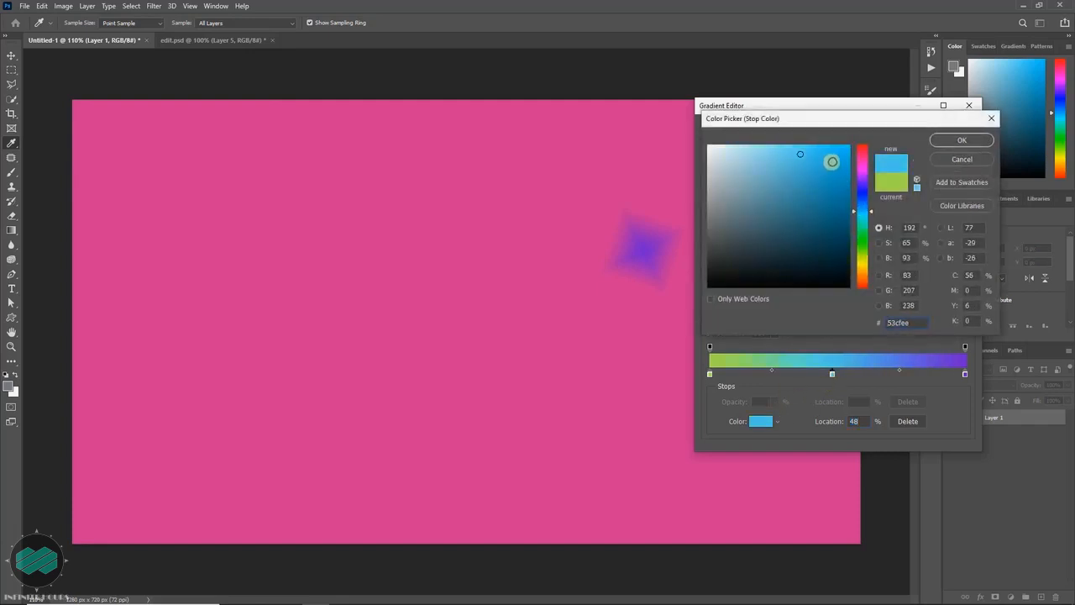
drag(832, 163, 820, 157)
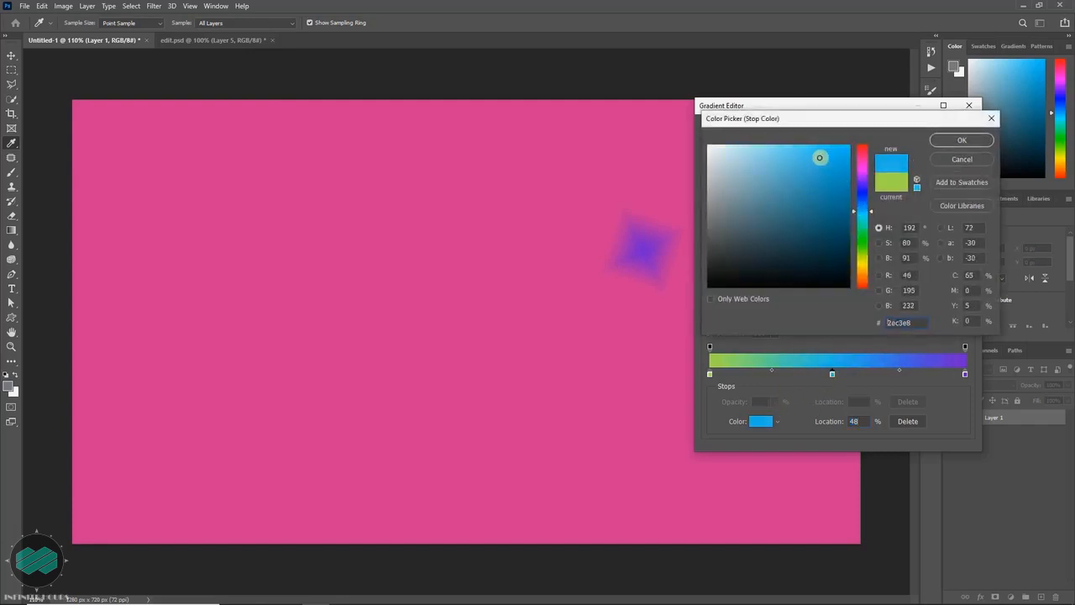
click(951, 141)
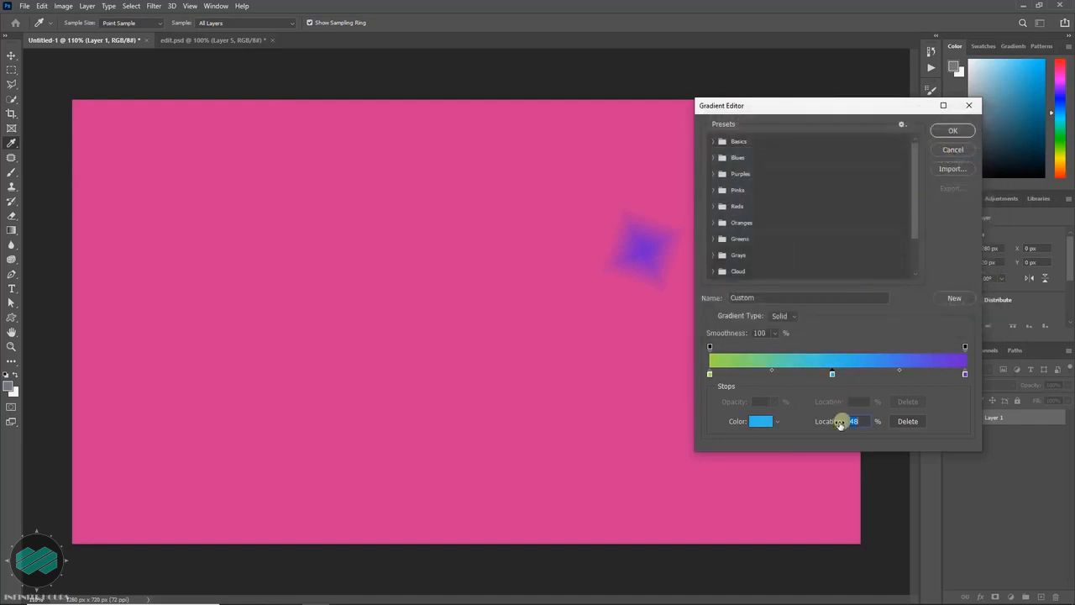
- Shift the purple end stop slightly inward and reposition the blue middle stop a little closer to the green end
drag(827, 425, 823, 424)
drag(816, 376, 856, 378)
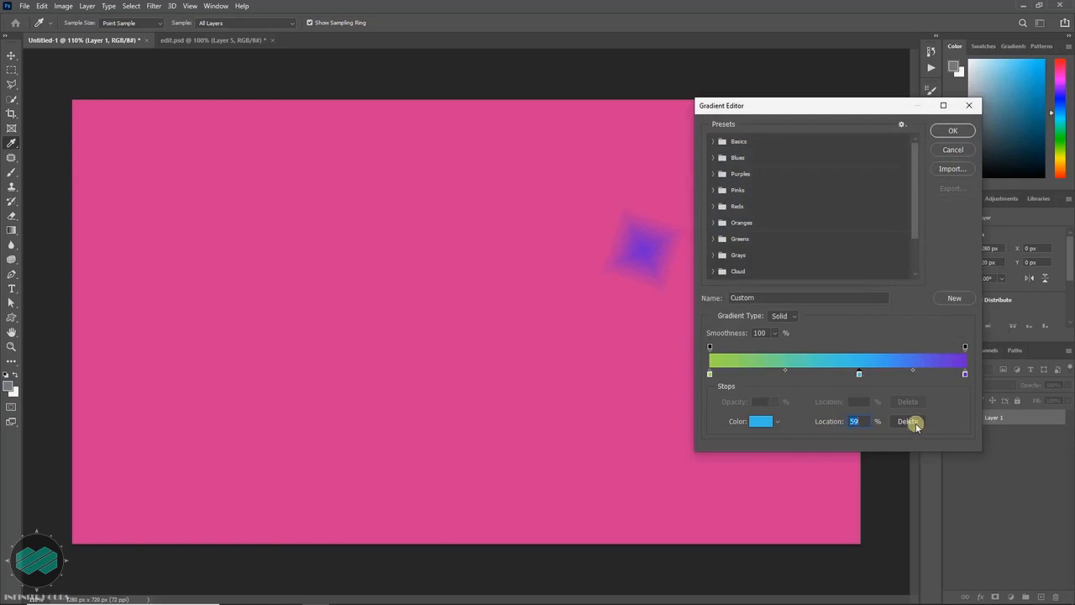
drag(966, 376, 935, 375)
drag(859, 376, 817, 375)
- Select the opacity stop at the gradient's start and apply the custom gradient
click(711, 349)
mouse_move(733, 404)
mouse_down()
mouse_move(681, 403)
mouse_move(743, 407)
mouse_up()
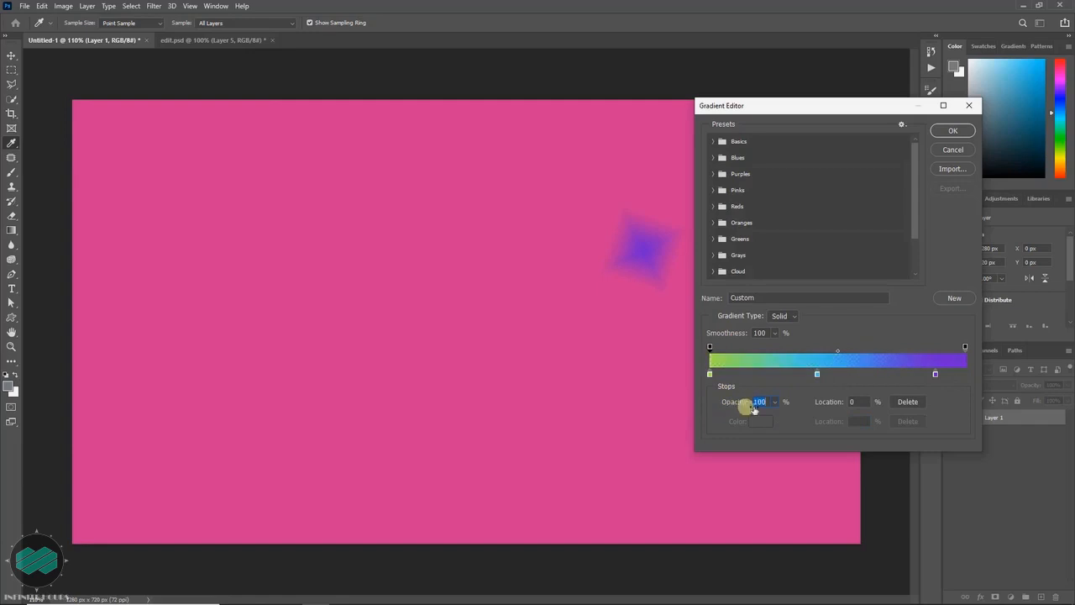
mouse_move(829, 403)
mouse_down()
mouse_move(857, 403)
mouse_move(813, 406)
mouse_up()
click(955, 132)
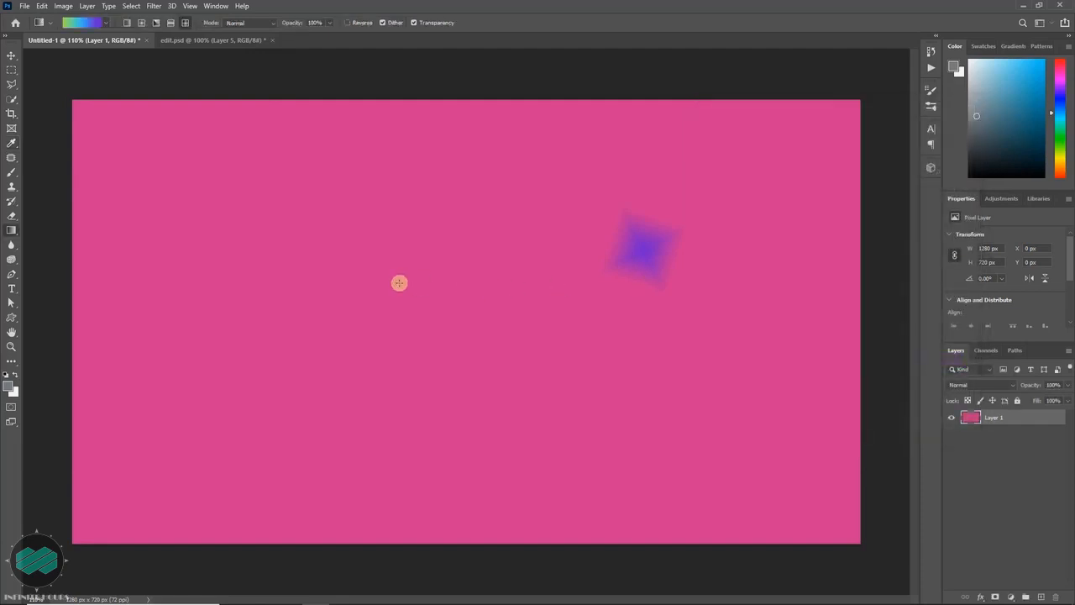
- Draw several diamonds with the custom green-blue-purple gradient, ending with a small one in the upper right part of Layer 1
drag(217, 228, 378, 286)
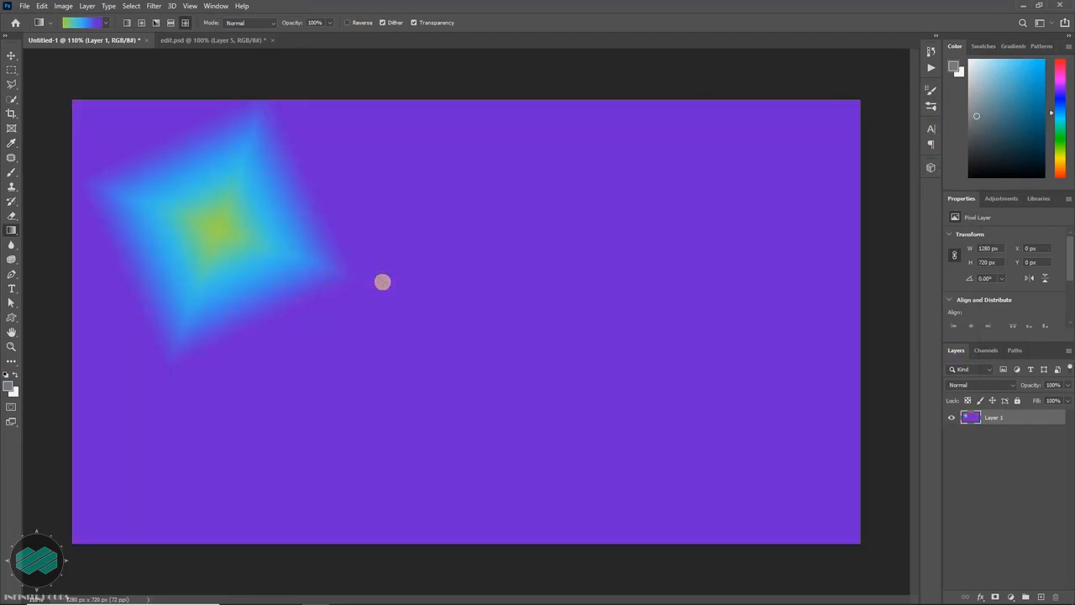
drag(315, 236, 457, 265)
drag(542, 262, 602, 258)
drag(667, 224, 688, 235)
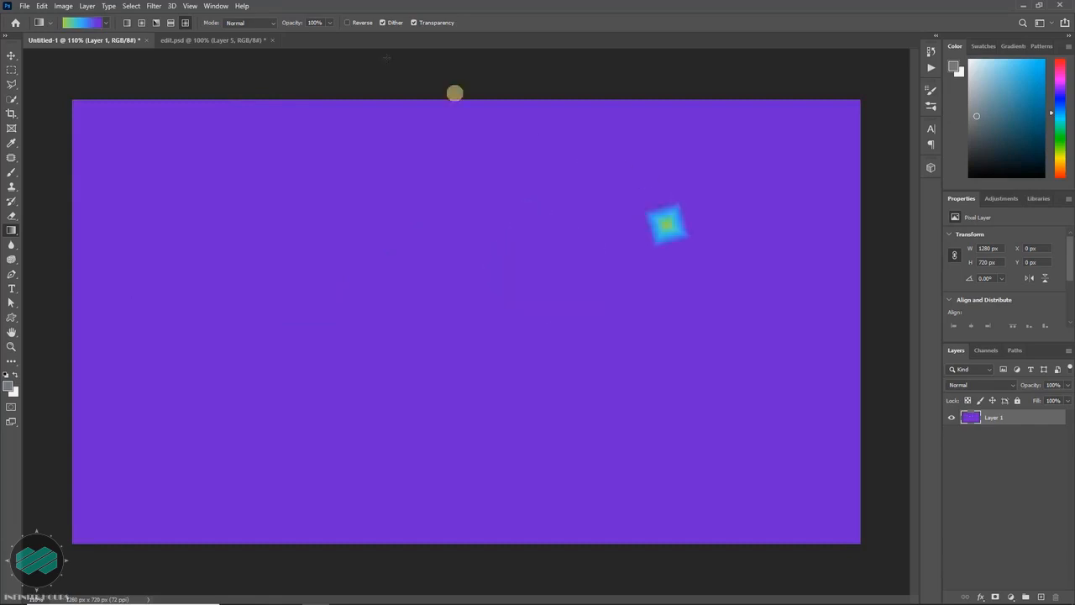
- Enable Reverse for the gradient, draw three progressively larger diamonds across the upper part of Layer 1, and disable Reverse again
click(348, 24)
drag(182, 201, 230, 224)
drag(307, 228, 353, 242)
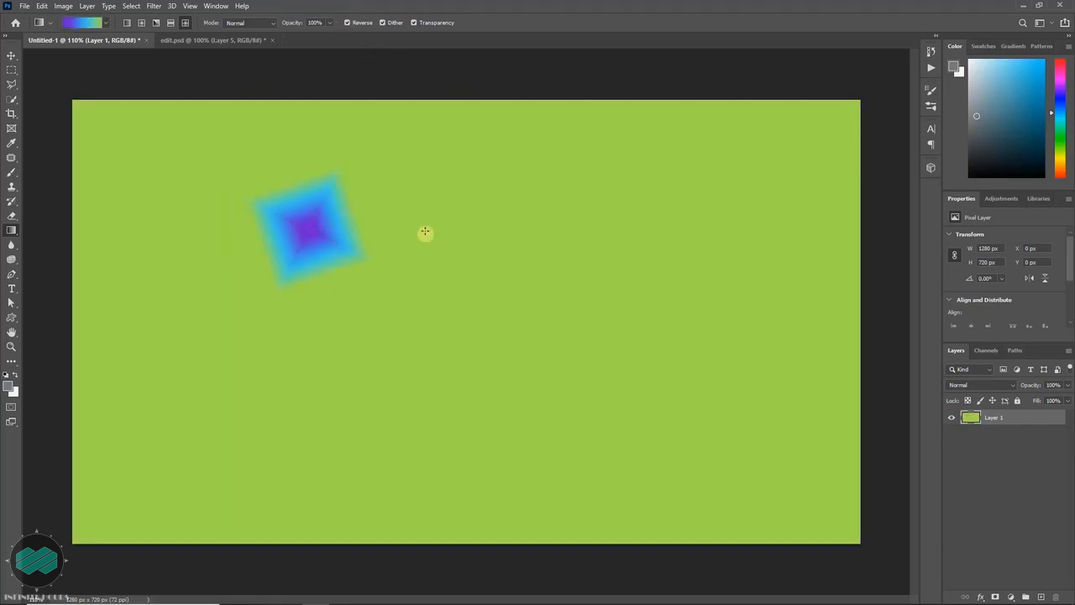
drag(424, 227, 510, 255)
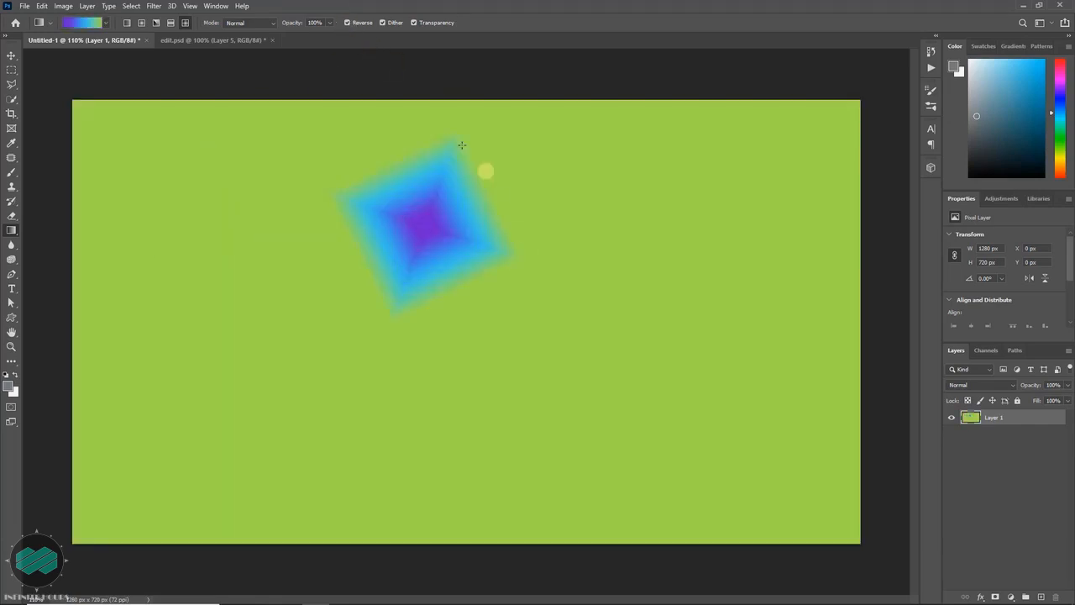
click(350, 24)
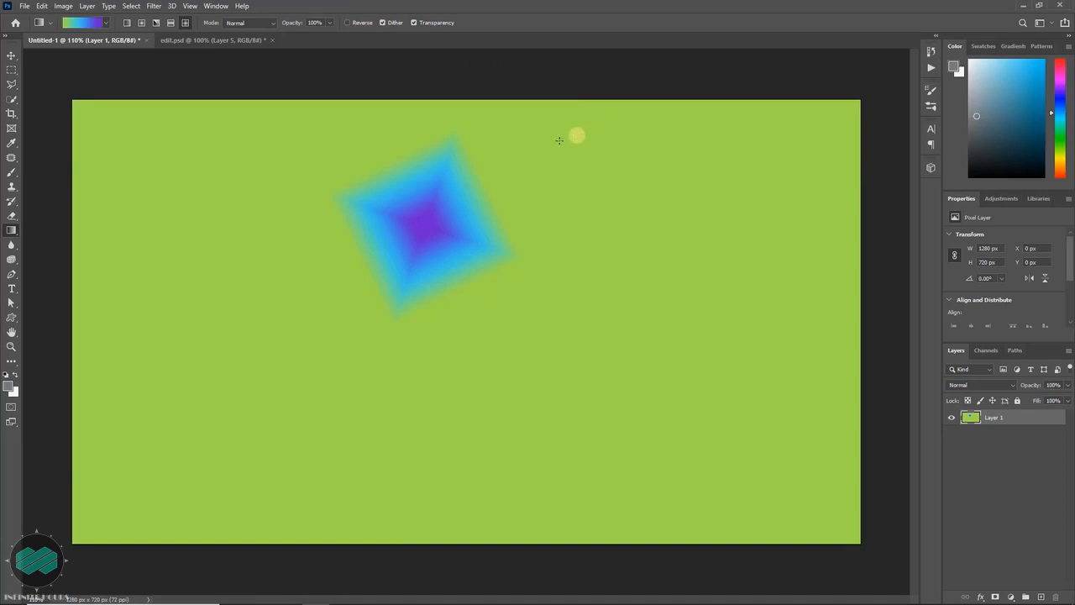
- In the edit.psd document, add a new empty layer and move it beneath the cut-out portrait on Layer 4
click(216, 42)
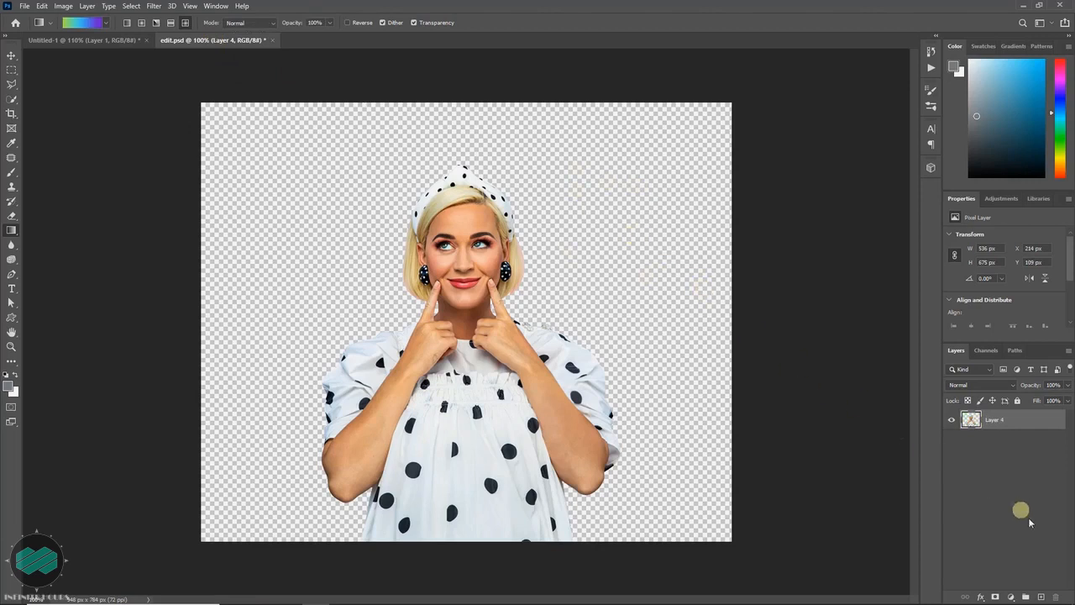
click(1042, 596)
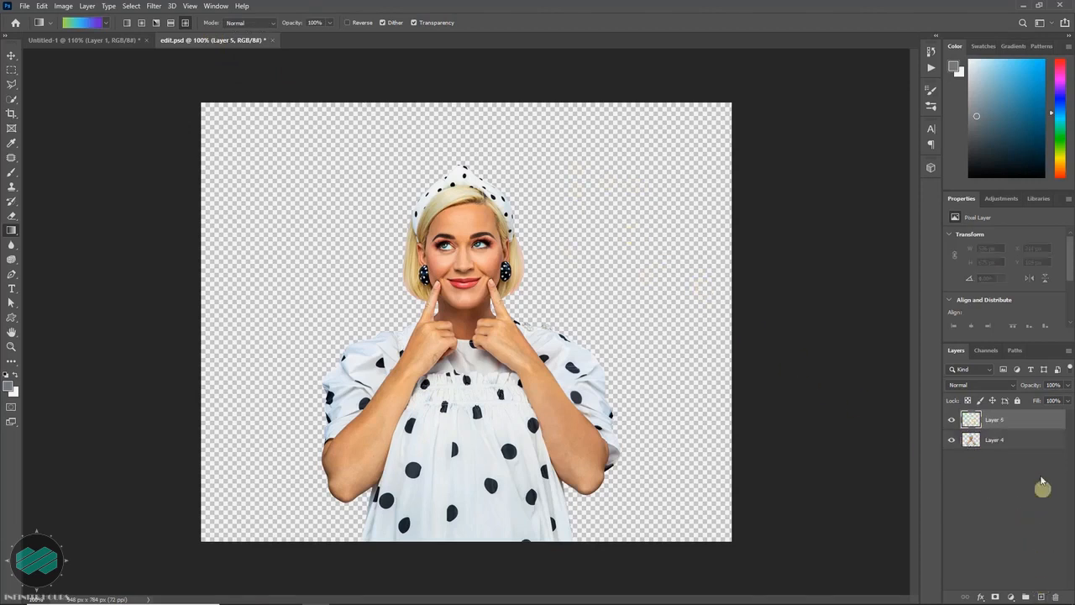
drag(1029, 420, 1031, 454)
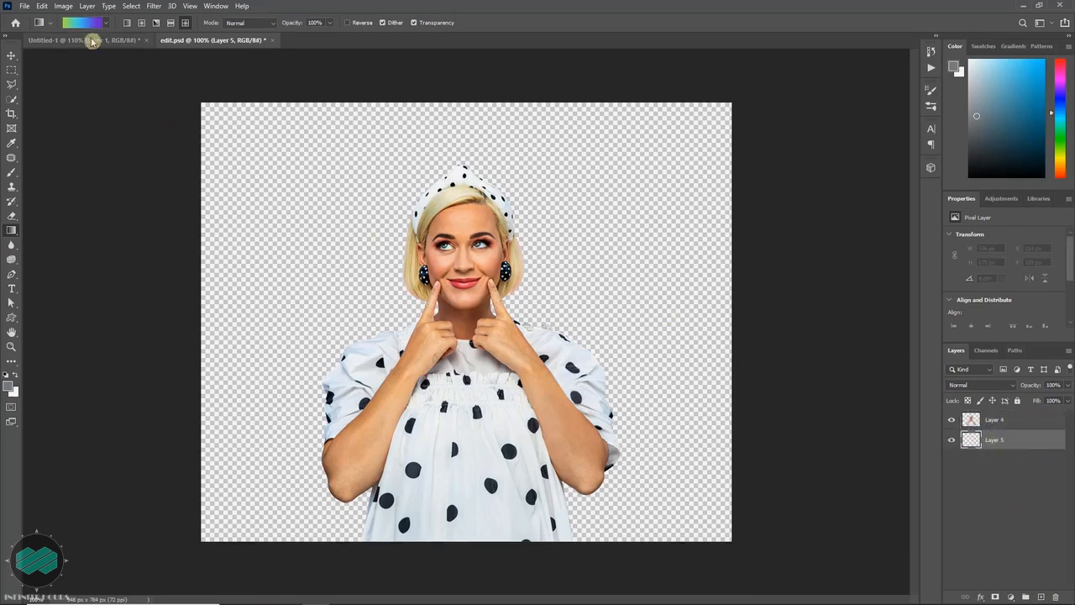
- Fill the empty layer behind the portrait with a vertical linear gradient from the Purple_20 preset, running from pink at the bottom to purple above
click(84, 23)
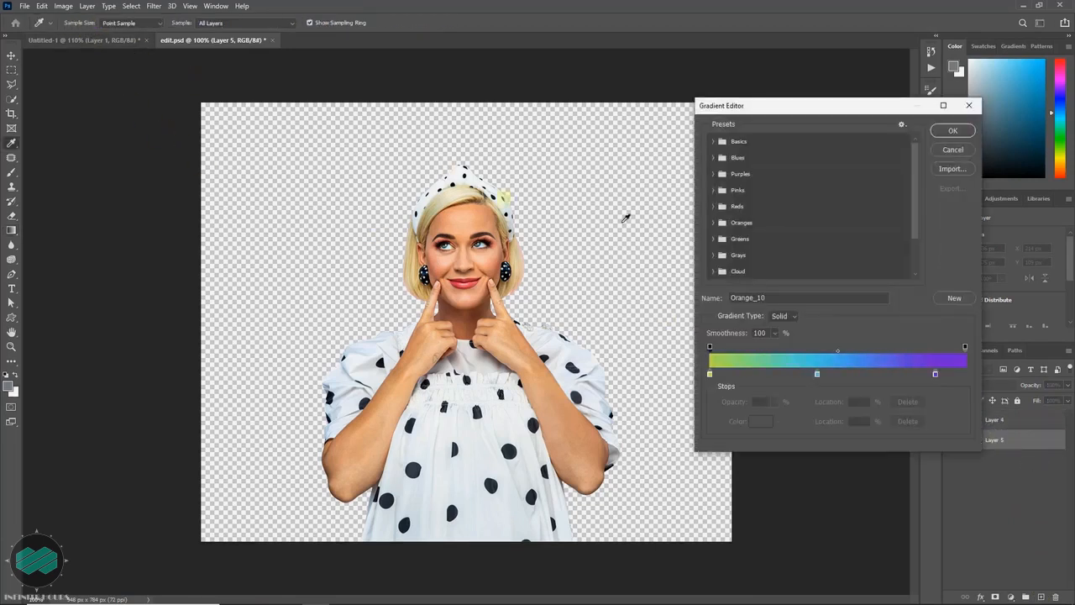
click(713, 174)
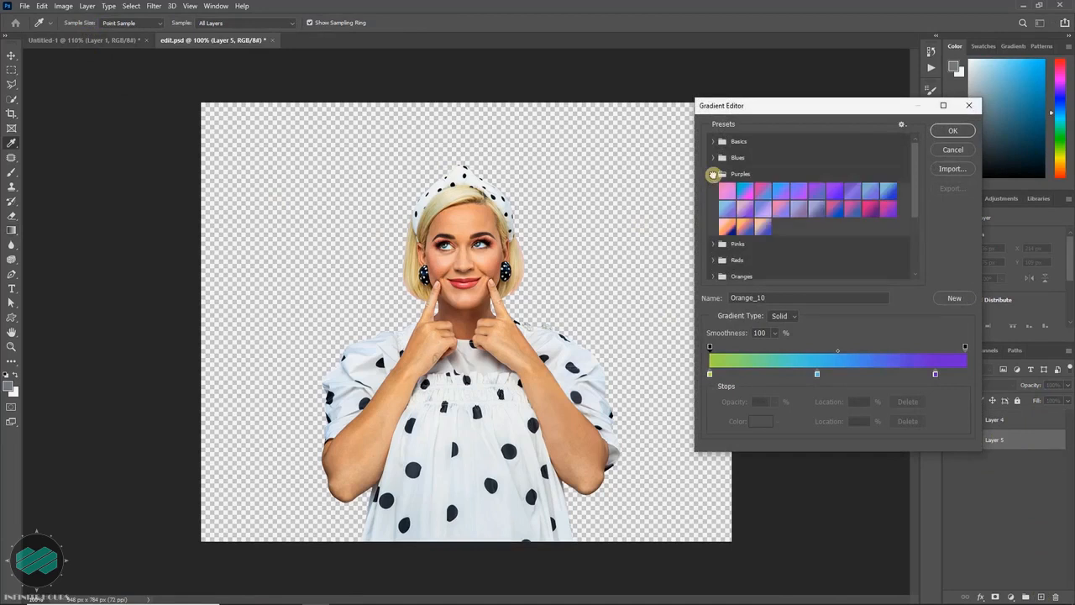
click(890, 209)
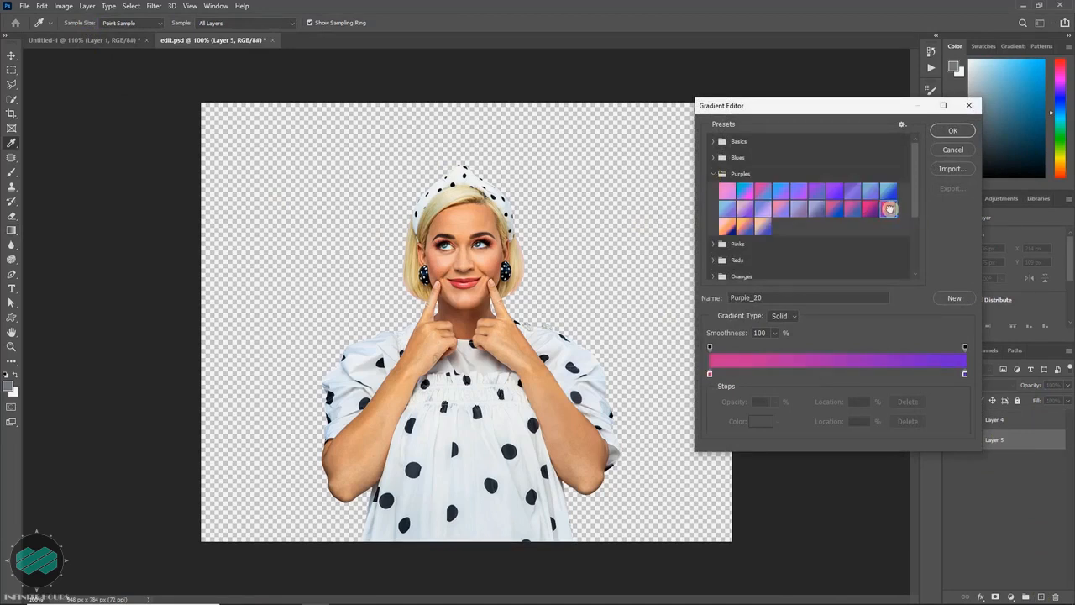
click(950, 131)
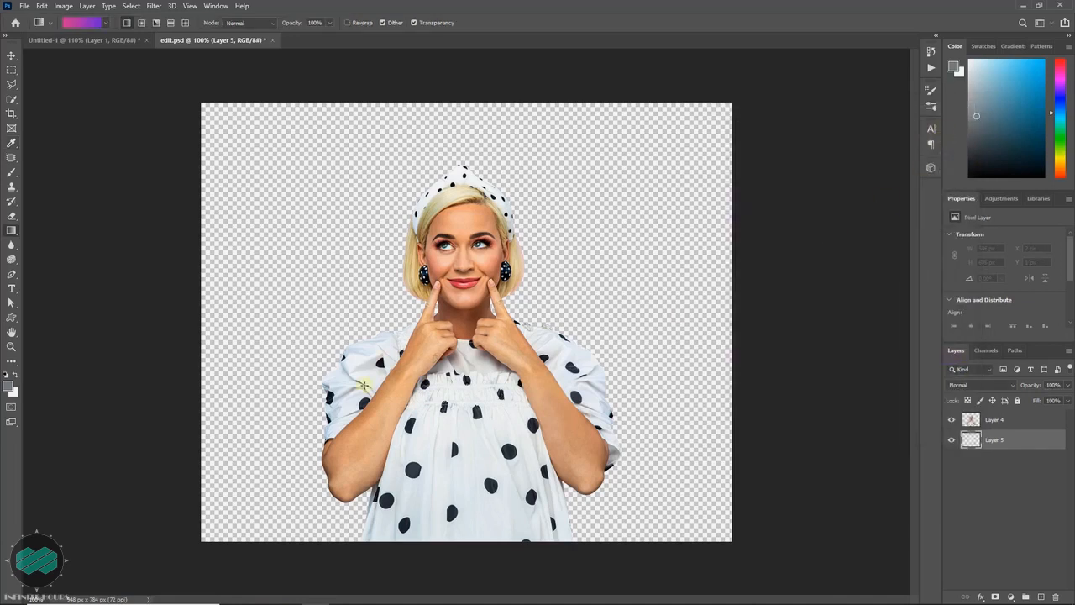
drag(364, 404, 367, 276)
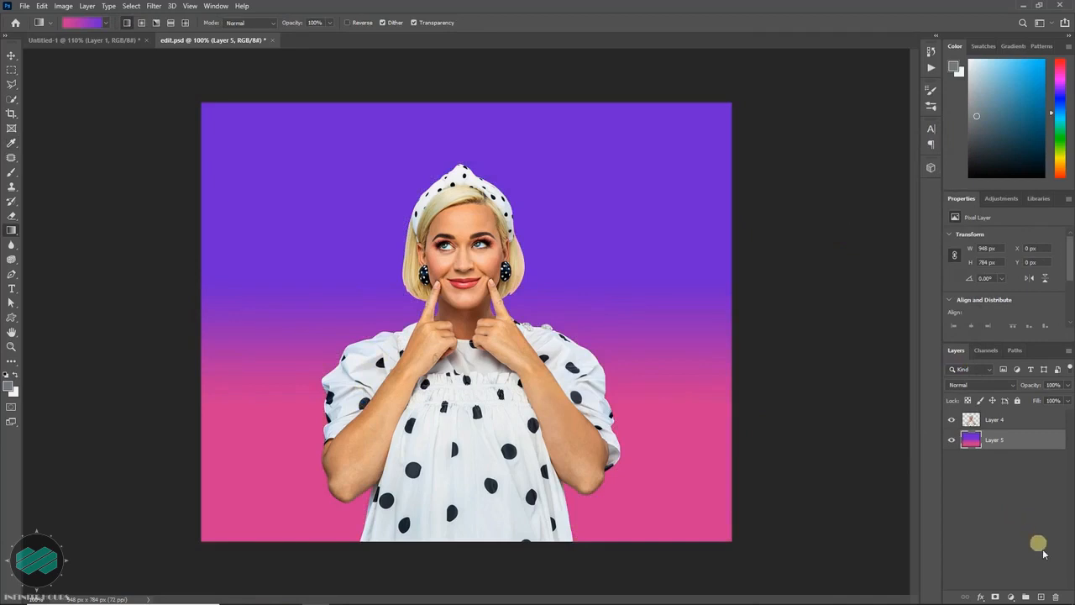
- Add a new layer above the purple-pink background and fill it with a vertical linear Orange_10 gradient, yellow at the bottom and orange above
click(1041, 596)
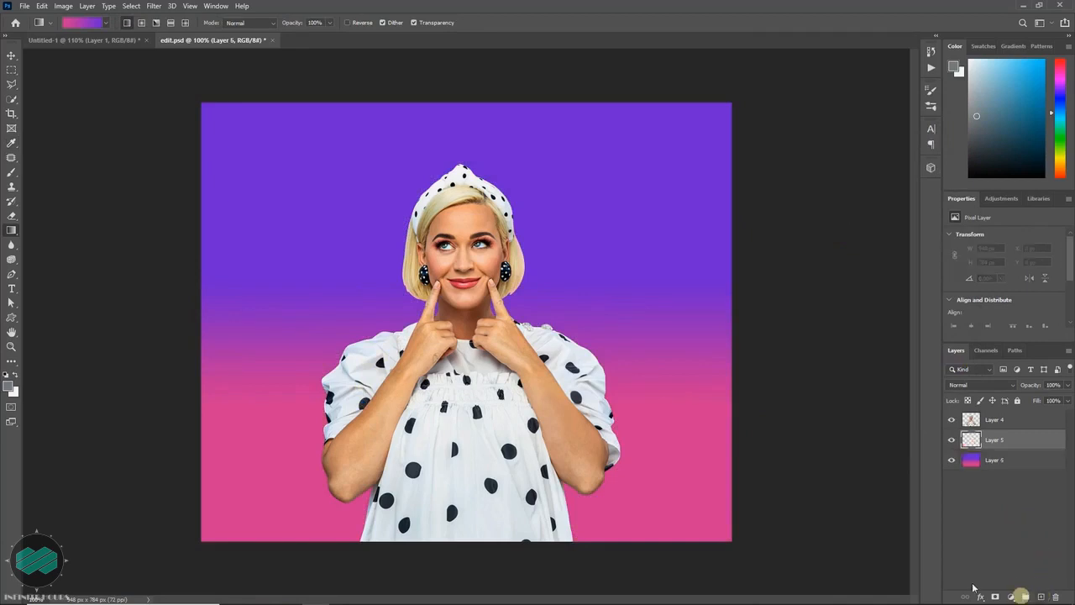
click(84, 24)
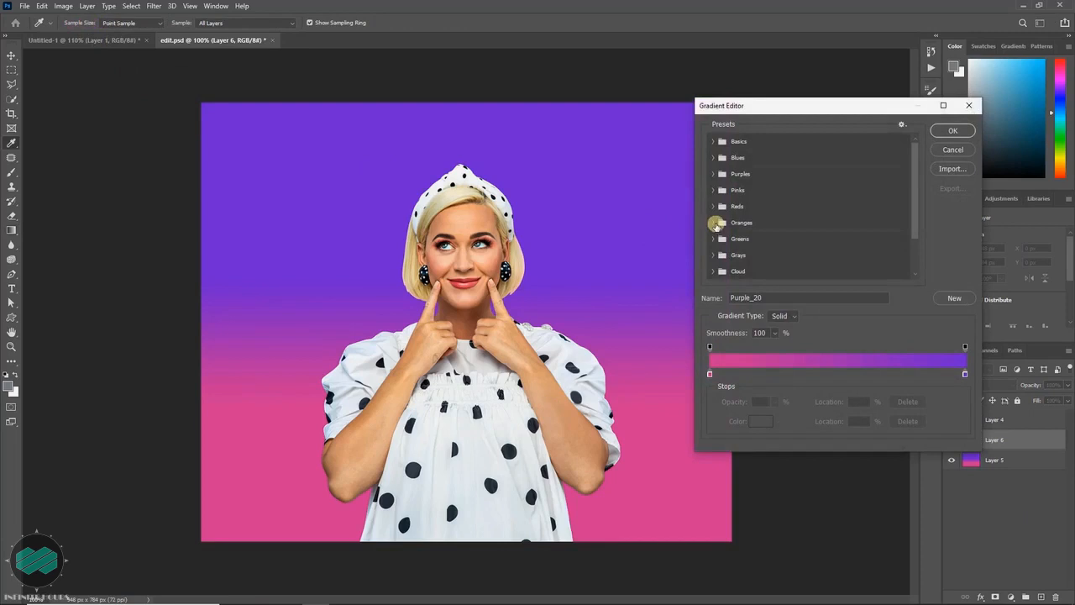
click(714, 223)
click(888, 240)
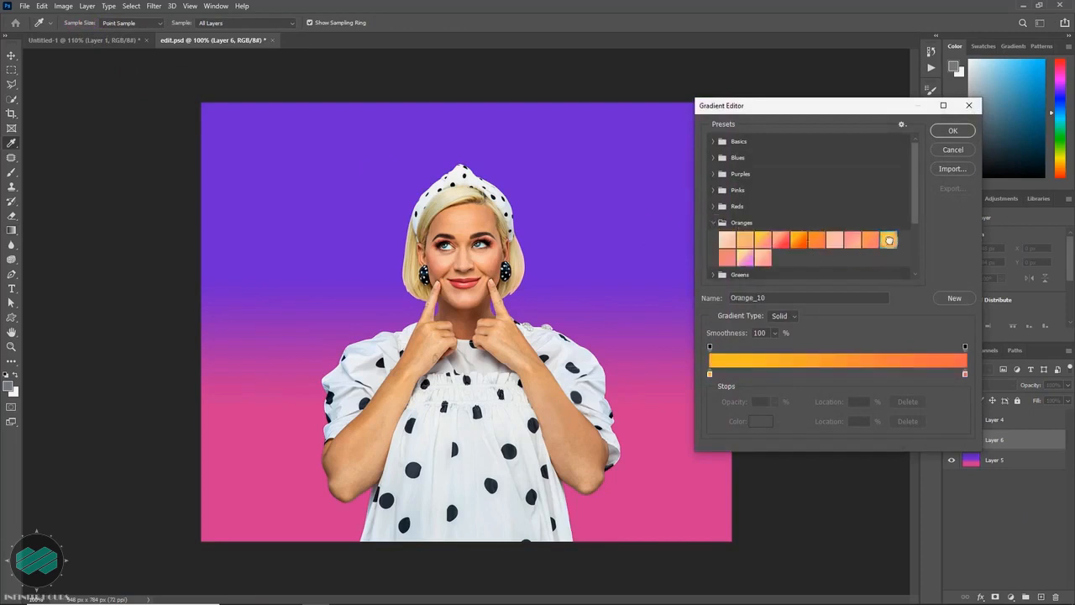
click(952, 131)
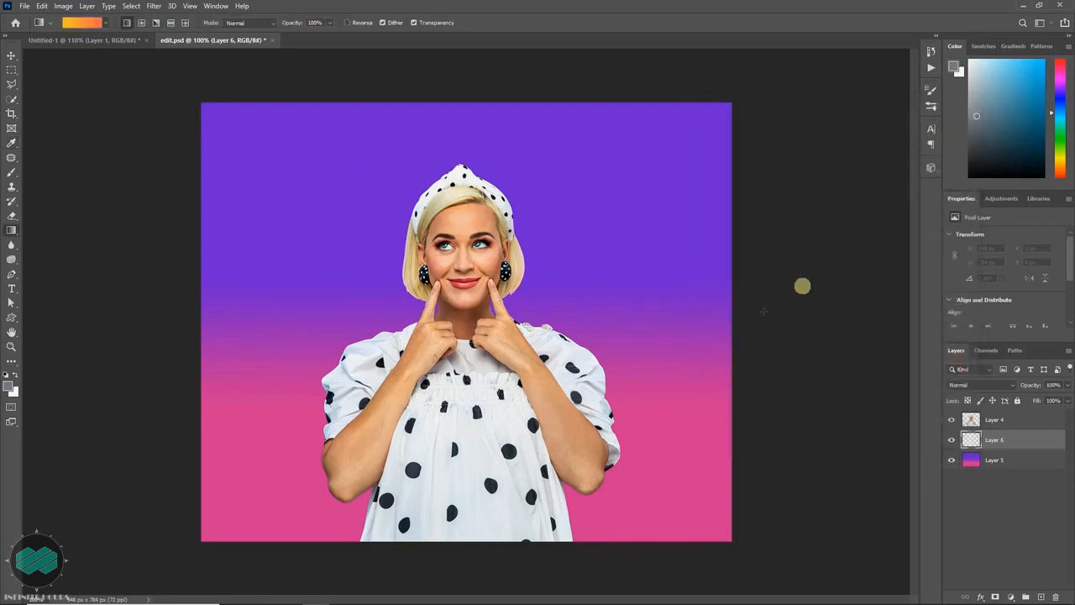
drag(660, 407, 660, 254)
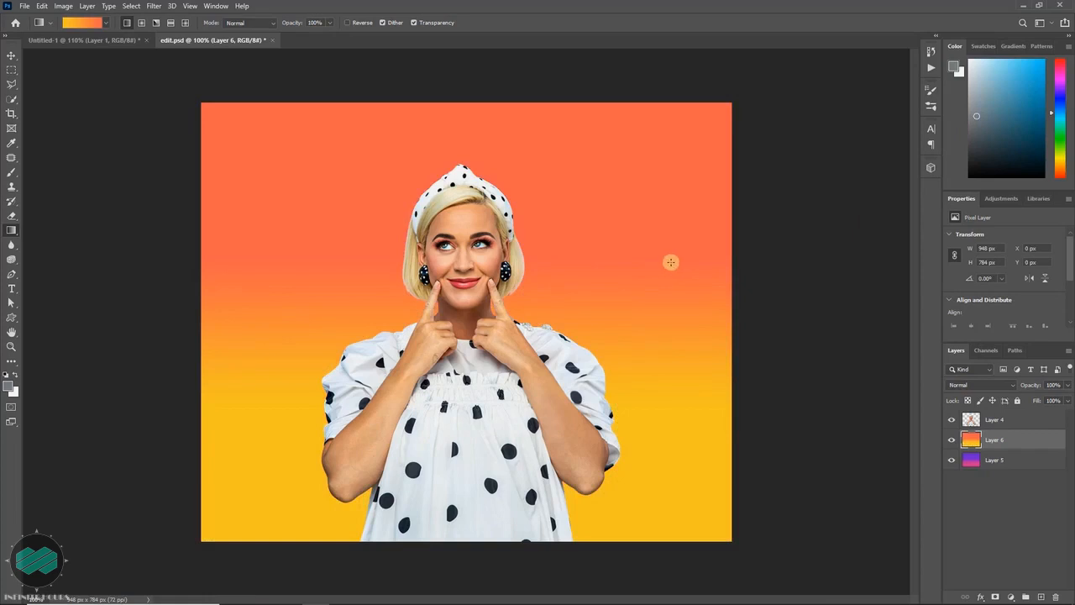
- Select the left half of the canvas with the Rectangular Marquee and add a layer mask from it to the orange gradient layer
key(m)
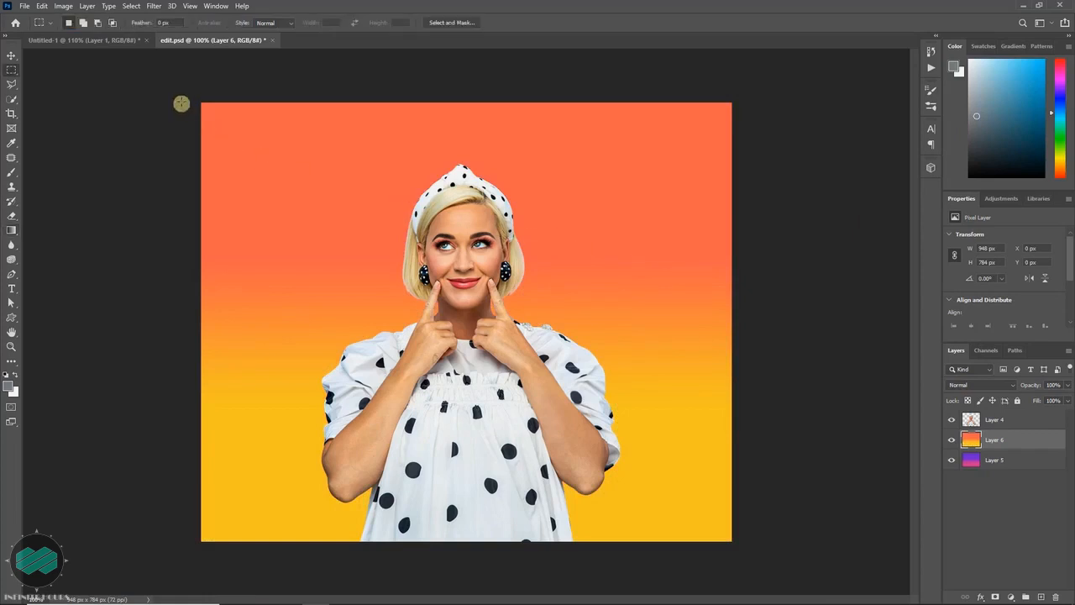
drag(181, 91, 467, 561)
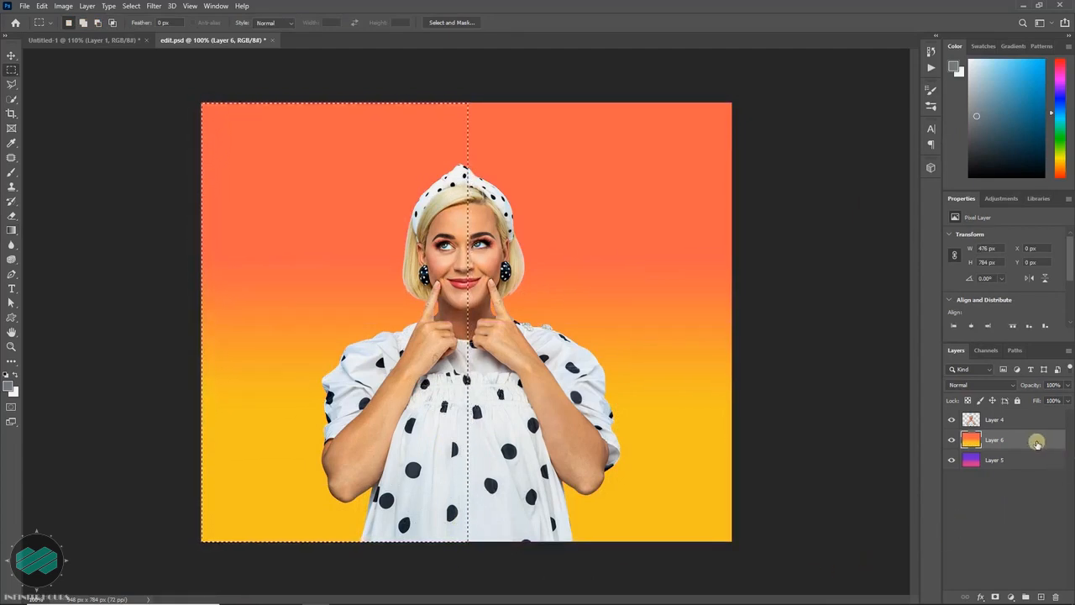
click(994, 595)
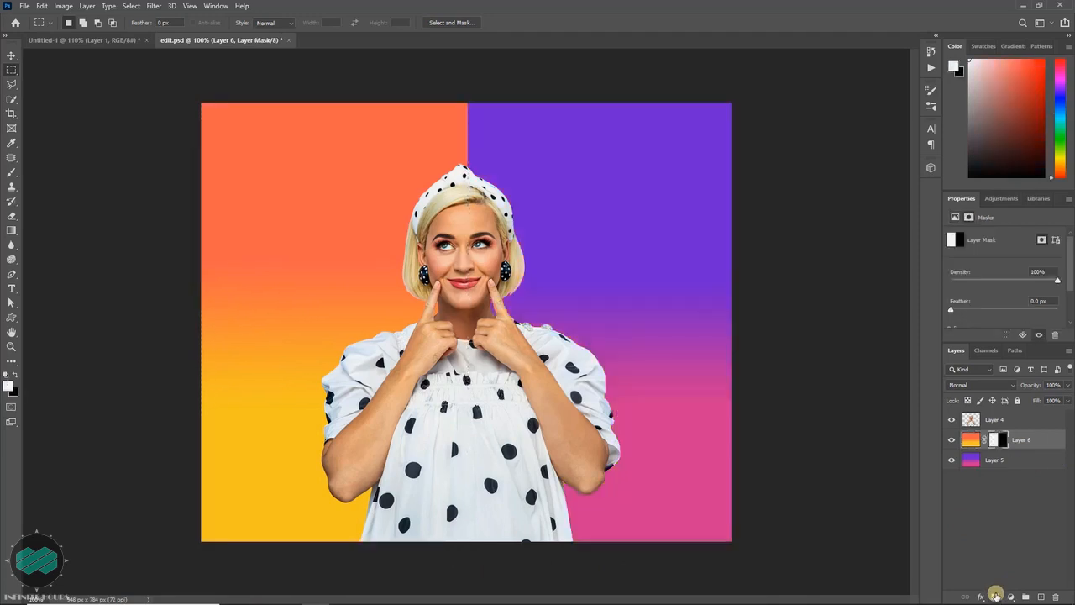